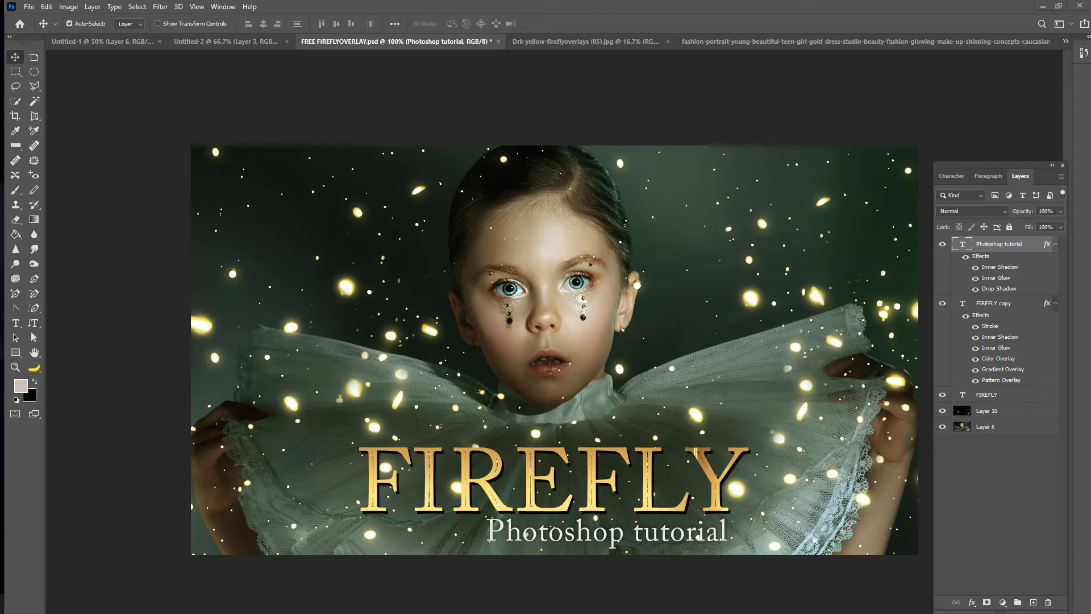
Select Layer 10, the firefly overlay, and toggle its visibility to compare the composition with and without it.
left_click(989, 412)
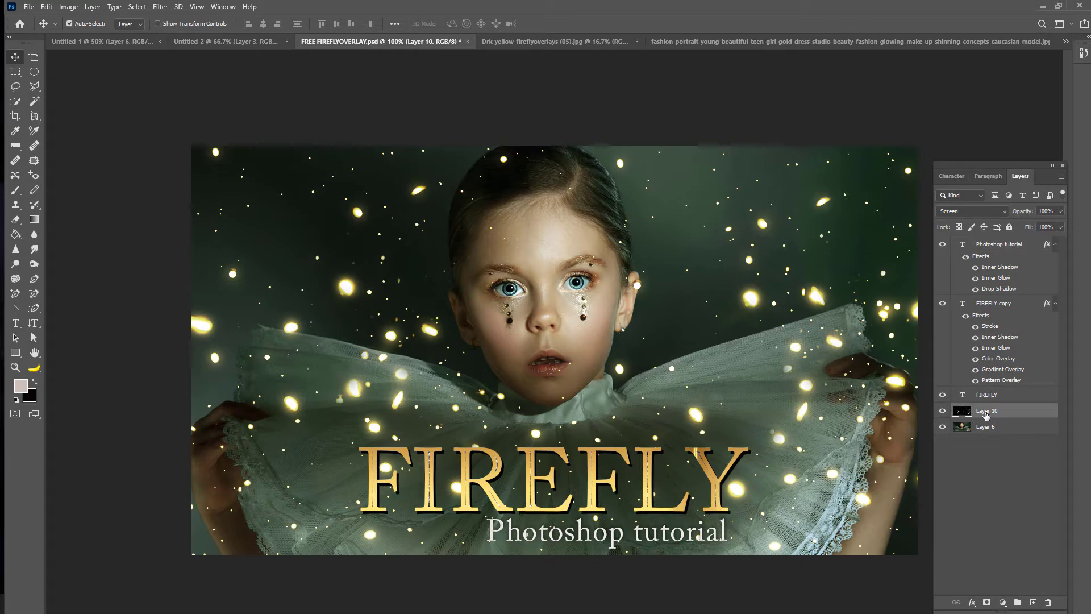
left_click(942, 411)
left_click(942, 411)
In the fashion portrait document, unlock the background layer and duplicate it as Layer 0 copy.
left_click(821, 40)
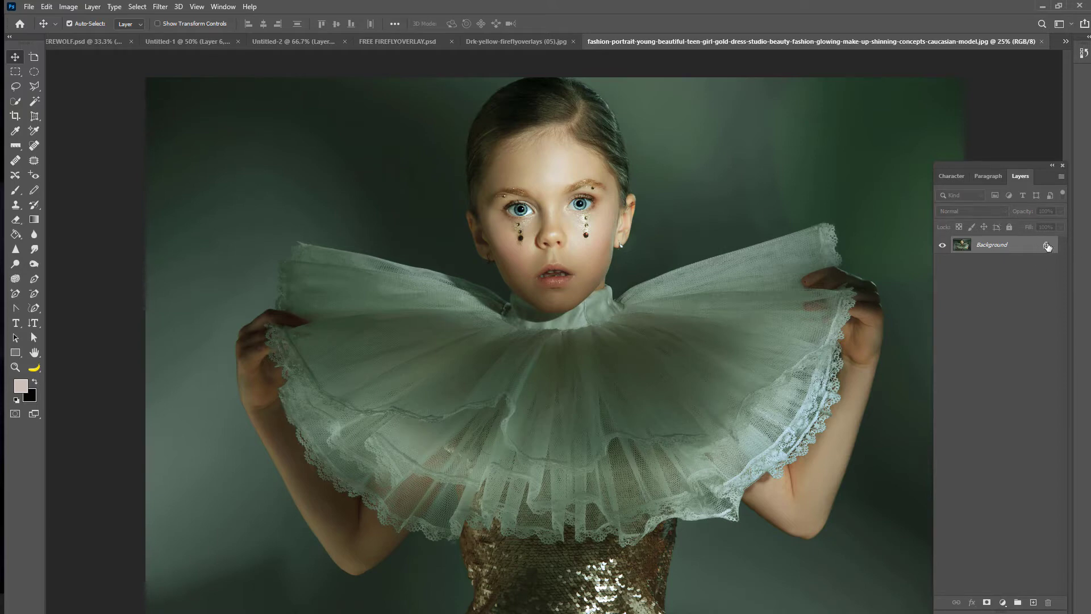
left_click(1046, 246)
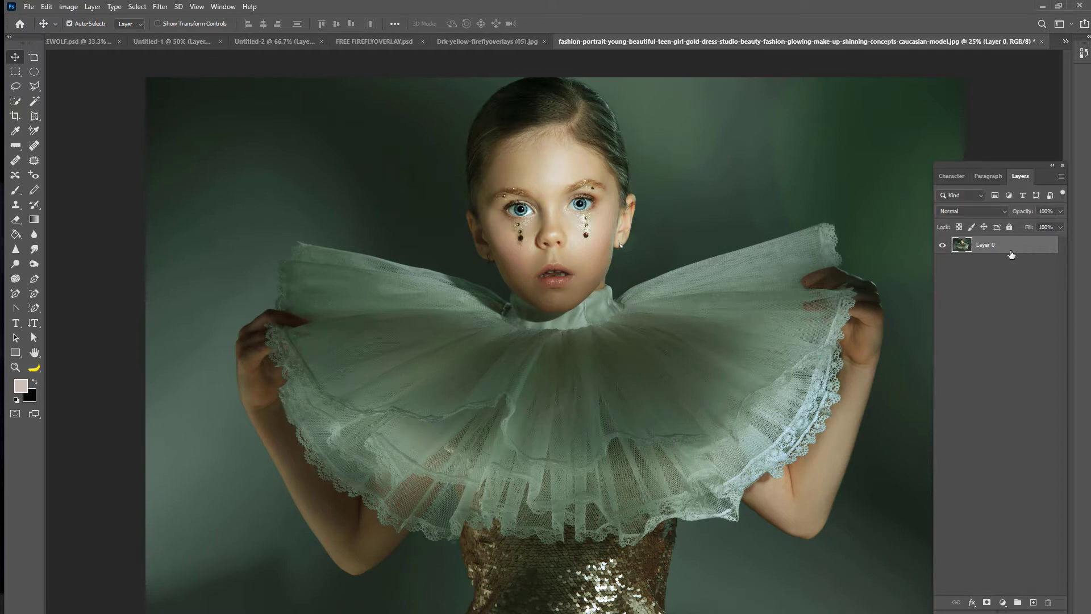
right_click(1009, 247)
left_click(888, 239)
left_click(647, 189)
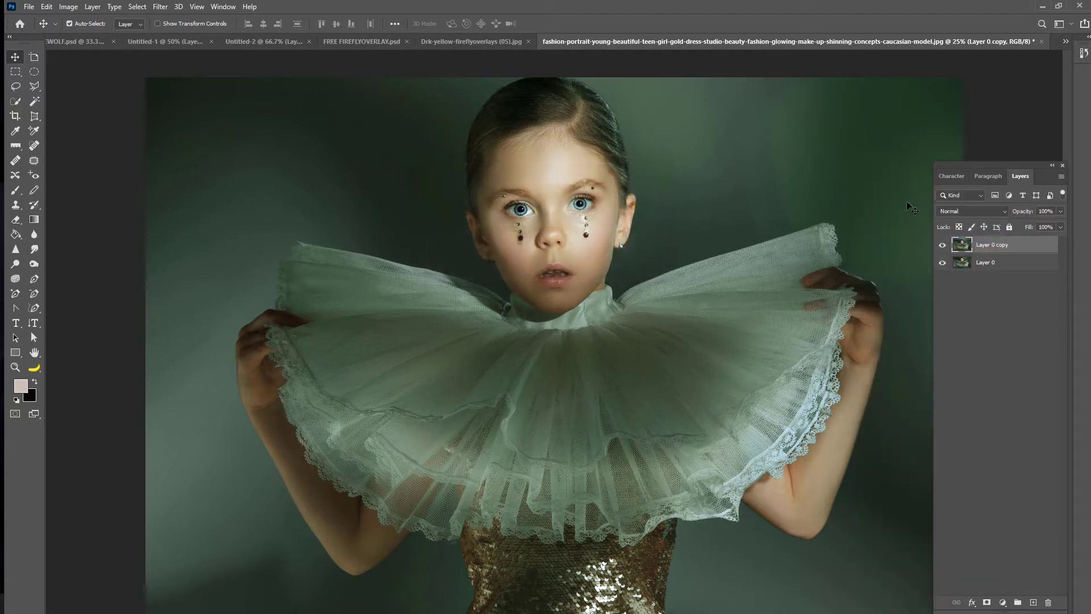
Set Layer 0 copy to Hard Mix blending with 5% fill and compare the portrait with and without it.
left_click_drag(982, 165, 943, 95)
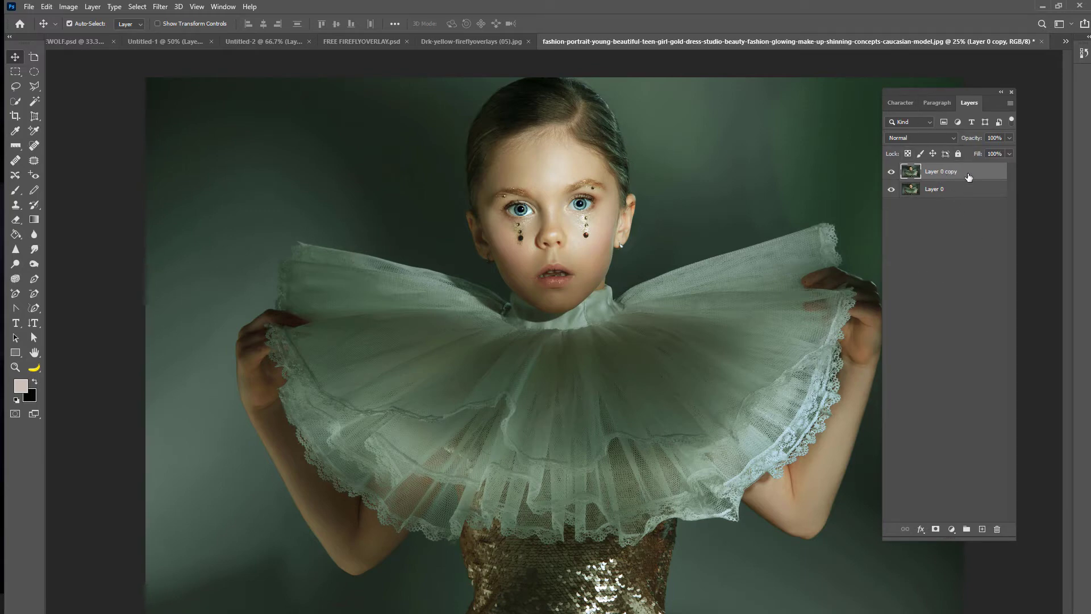
left_click(922, 138)
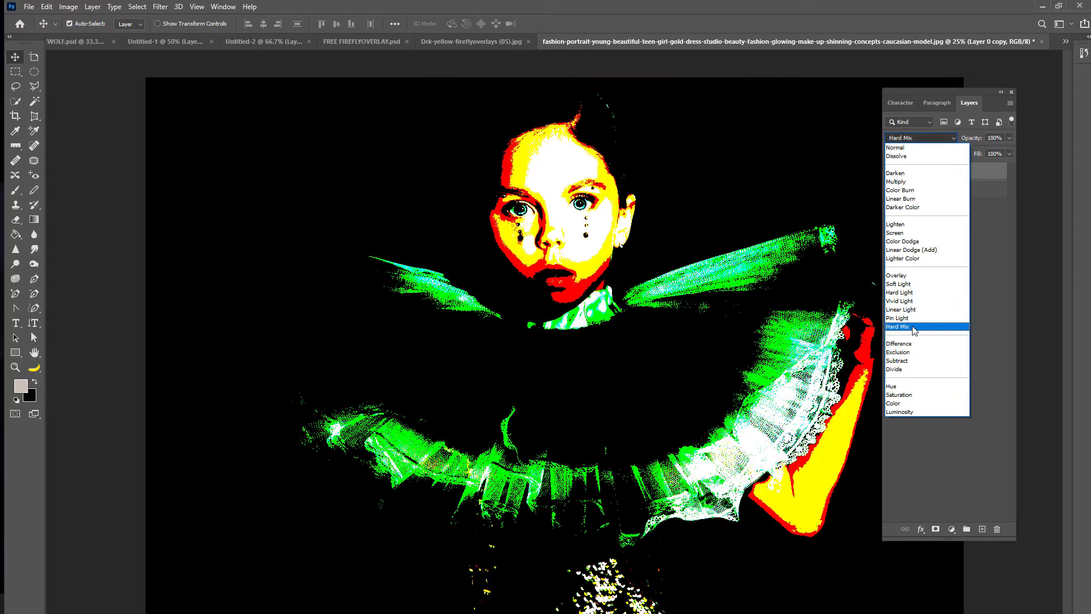
left_click(920, 326)
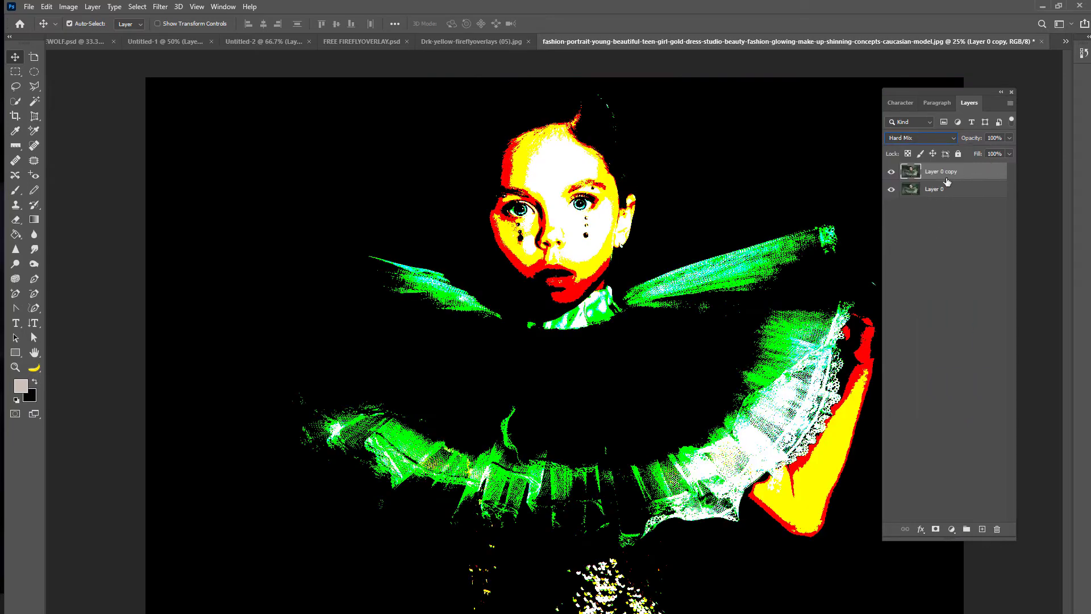
left_click(994, 153)
type("0")
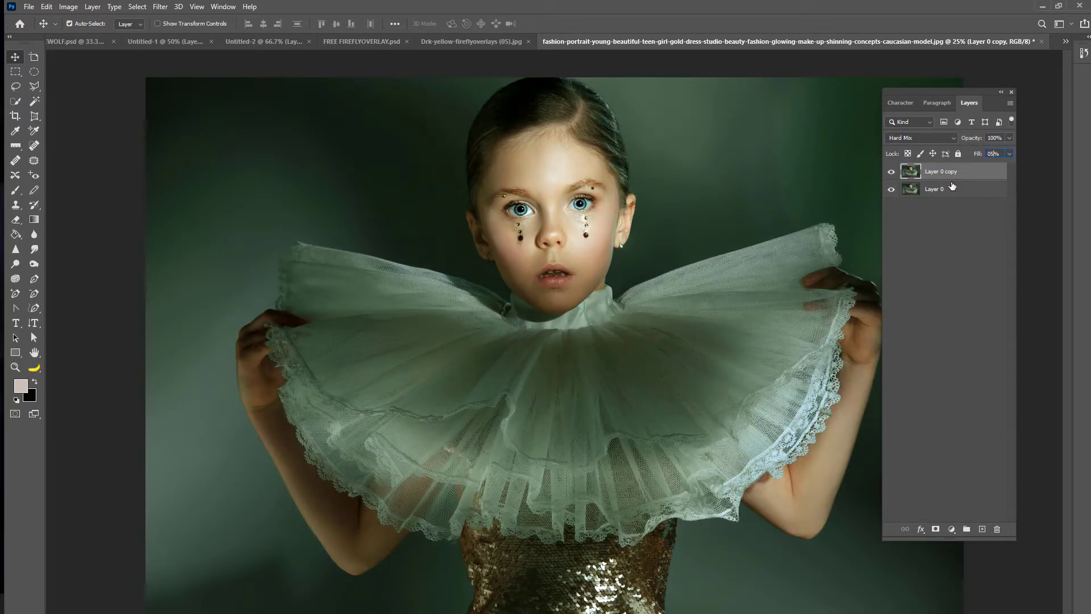
type("5")
left_click(892, 172)
left_click(892, 174)
Merge the Hard Mix copy down into Layer 0 and duplicate the merged layer as Layer 0 copy.
right_click(956, 173)
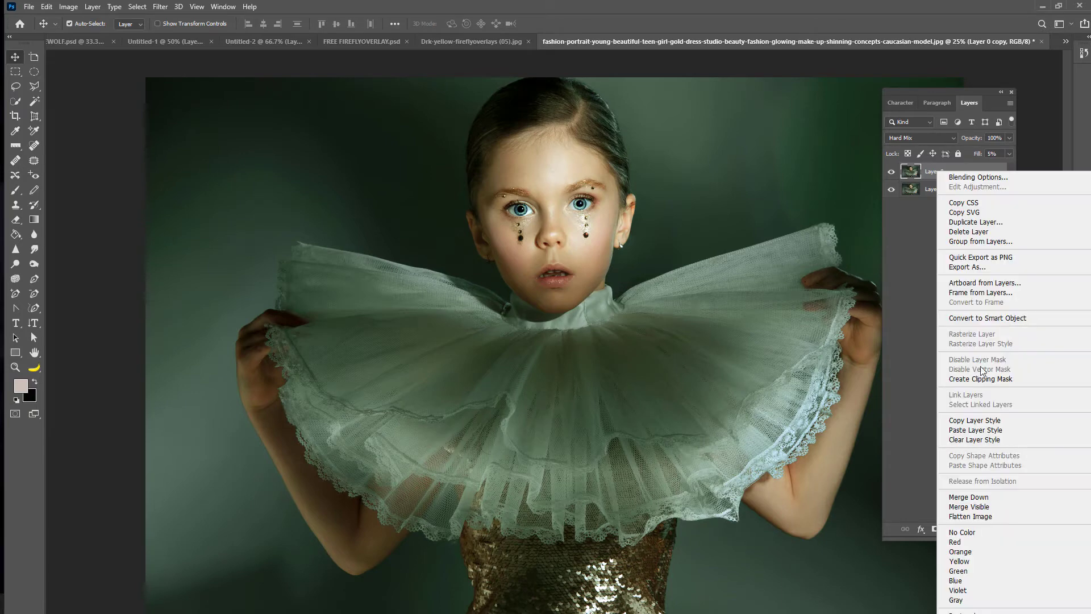
left_click(969, 497)
right_click(944, 174)
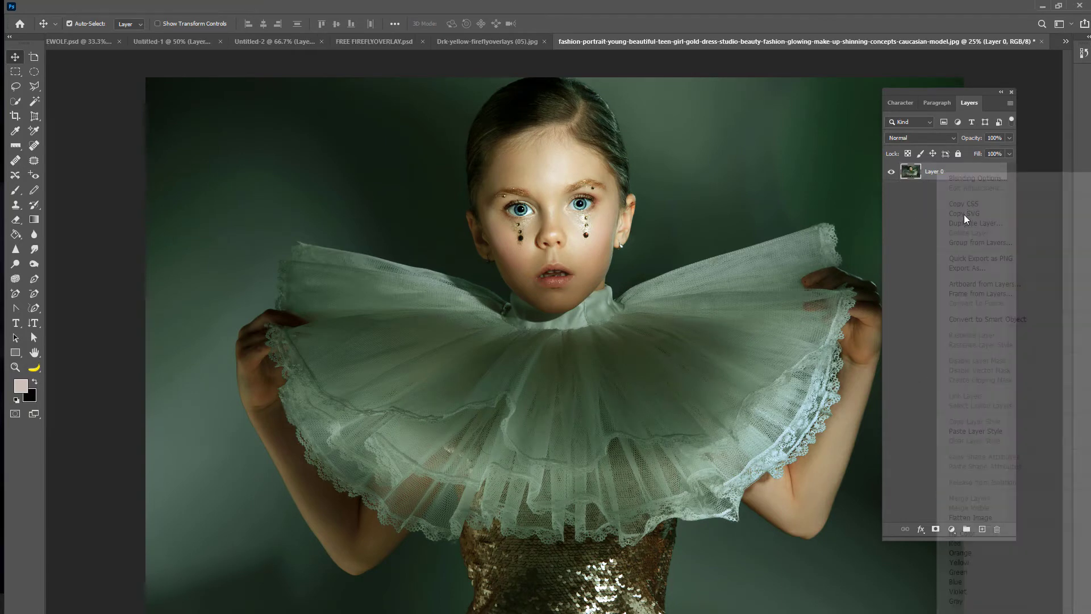
left_click(946, 223)
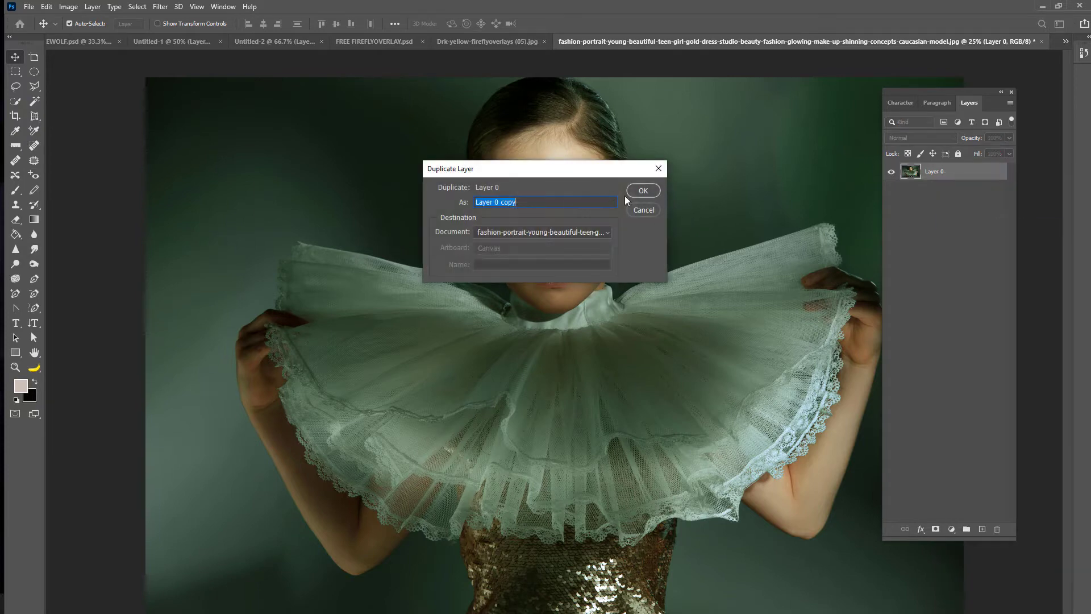
left_click(642, 191)
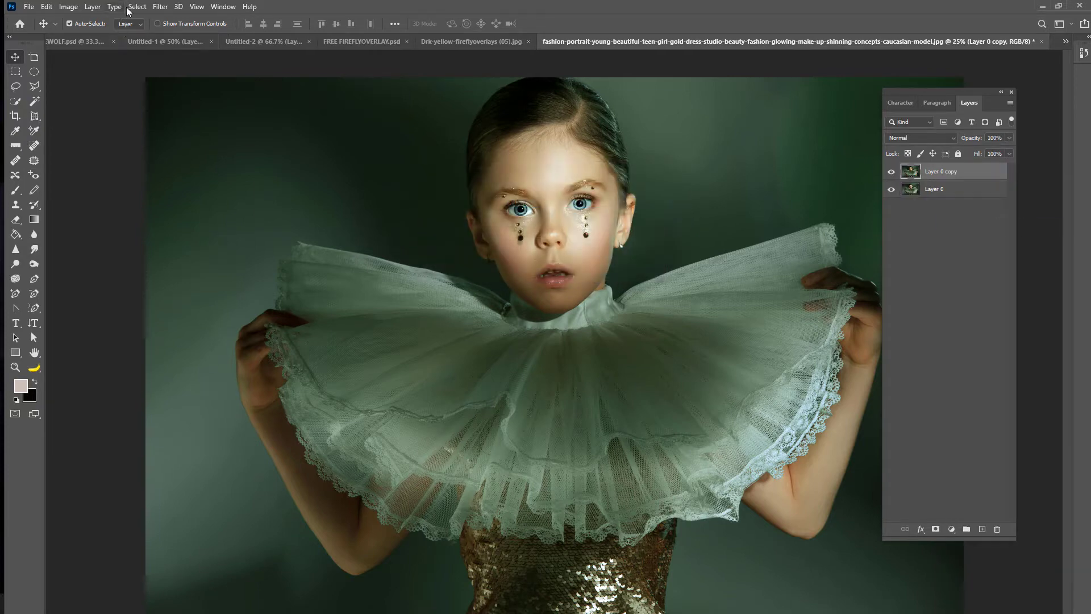
Desaturate Layer 0 copy.
left_click(67, 8)
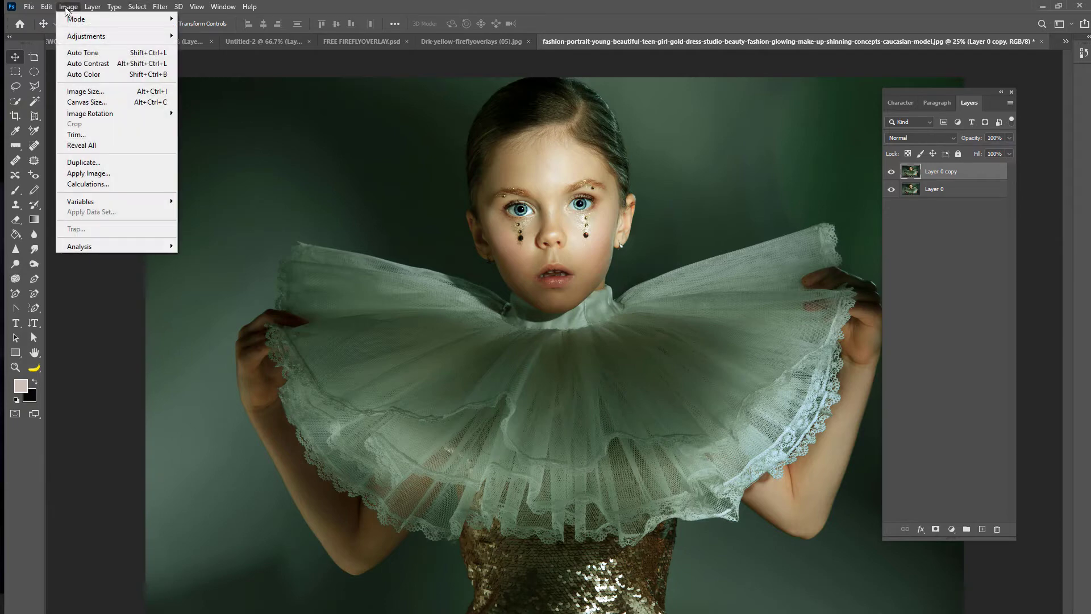
mouse_move(94, 32)
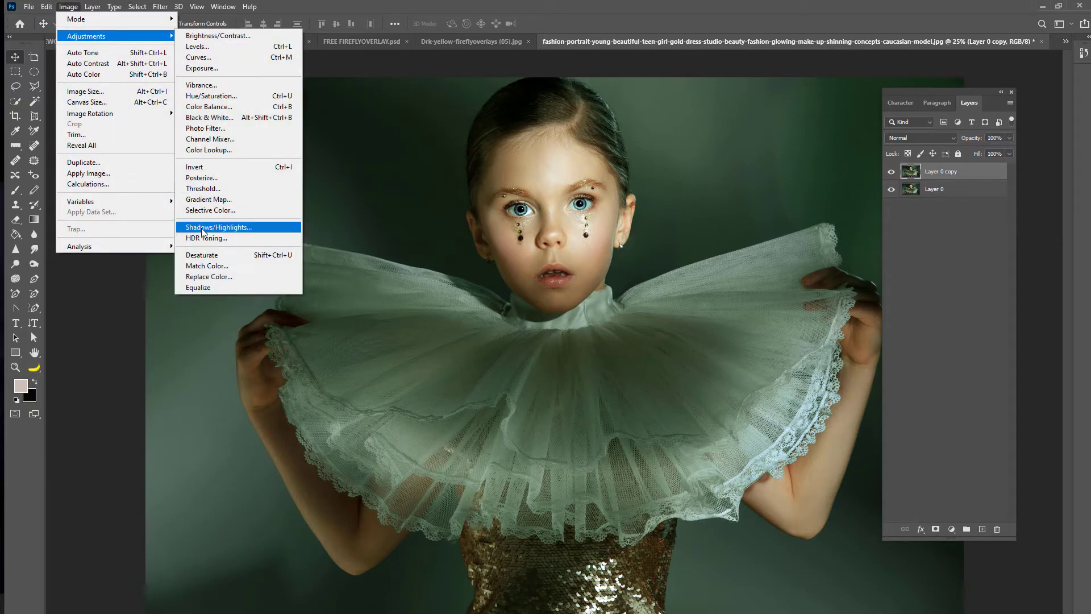
left_click(202, 255)
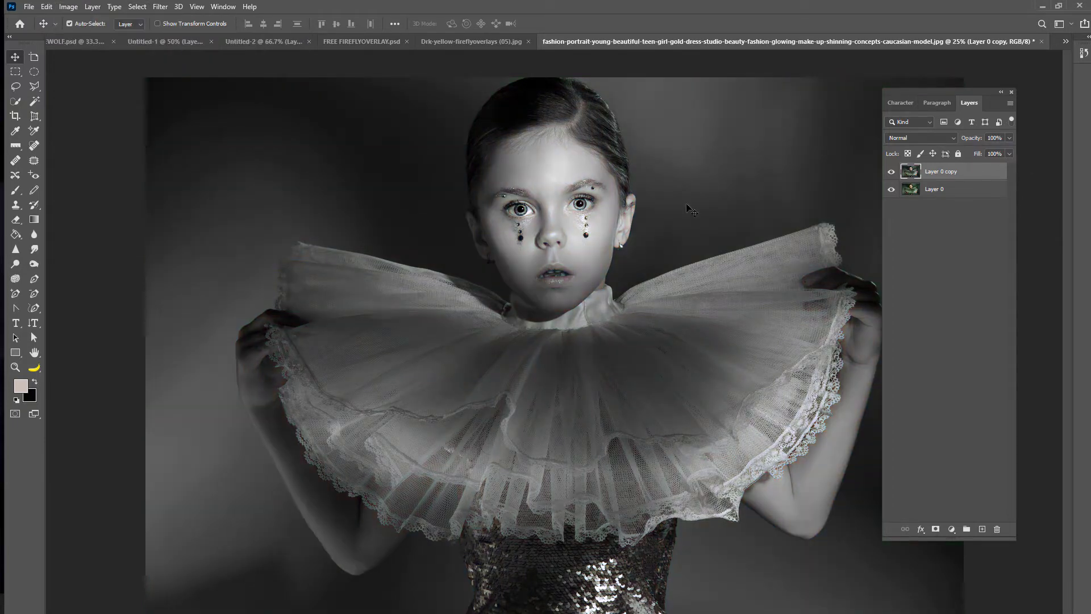
Blend the desaturated copy with Multiply and reduce its fill to 38%.
left_click(916, 138)
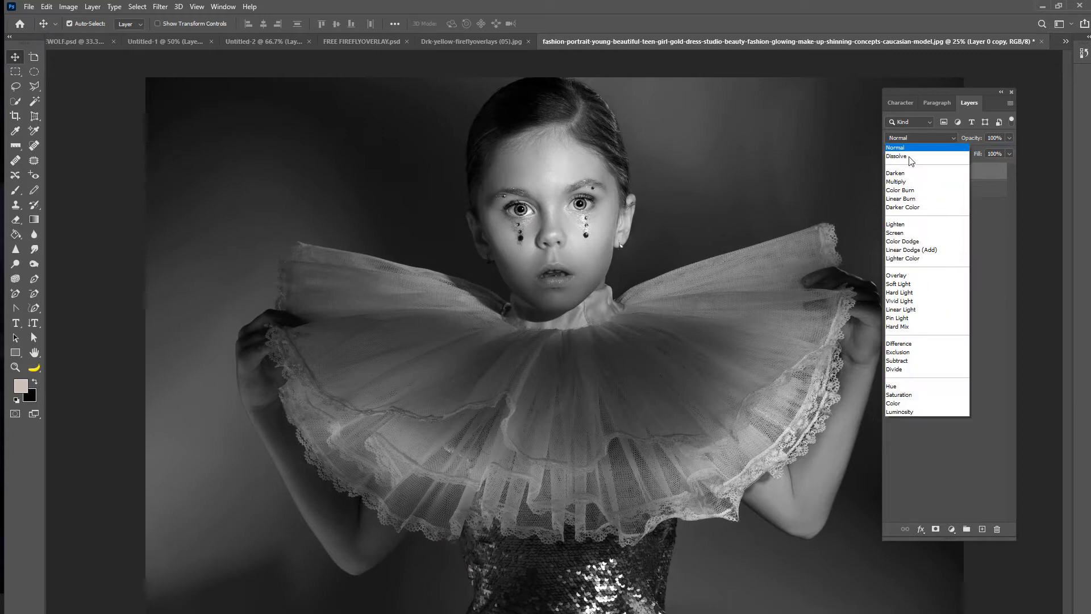
left_click(904, 182)
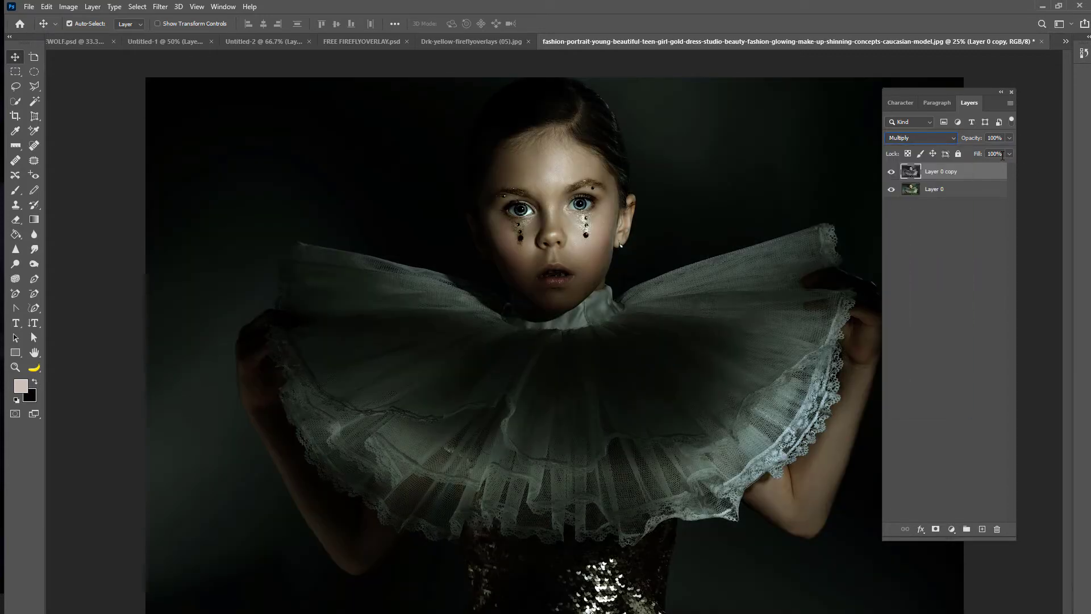
left_click(1010, 153)
left_click_drag(1004, 167, 974, 169)
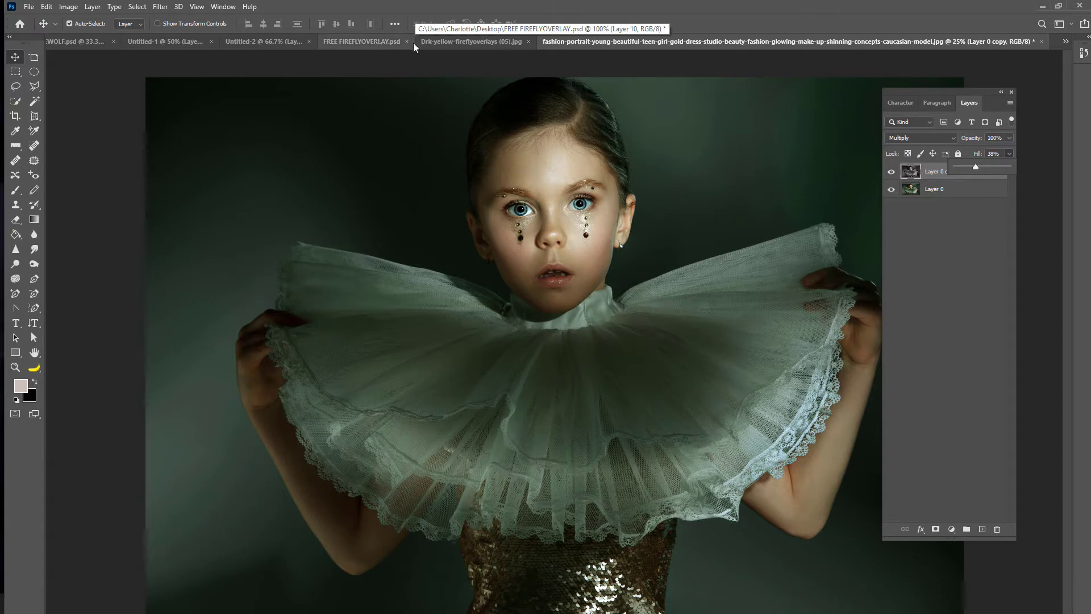
Review the finished composition in FREE FIREFLYOVERLAY.psd and return to the portrait document.
left_click(380, 42)
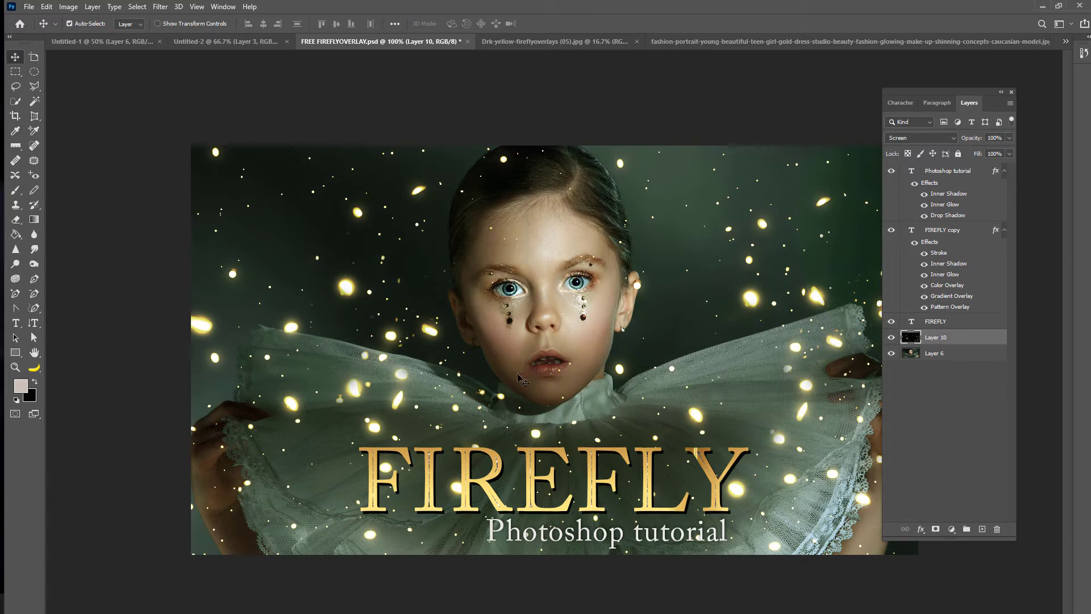
left_click(806, 43)
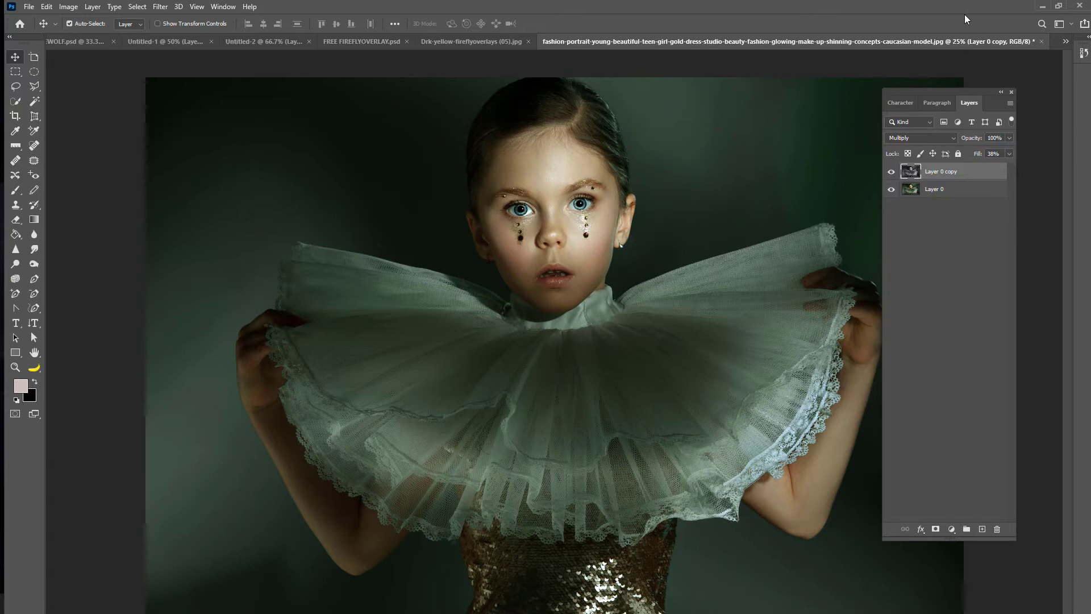
Switch to File Explorer, open the dARK YELLOW overlay folder and check its TRANSPARENT subfolder.
left_click(1043, 7)
left_click(239, 181)
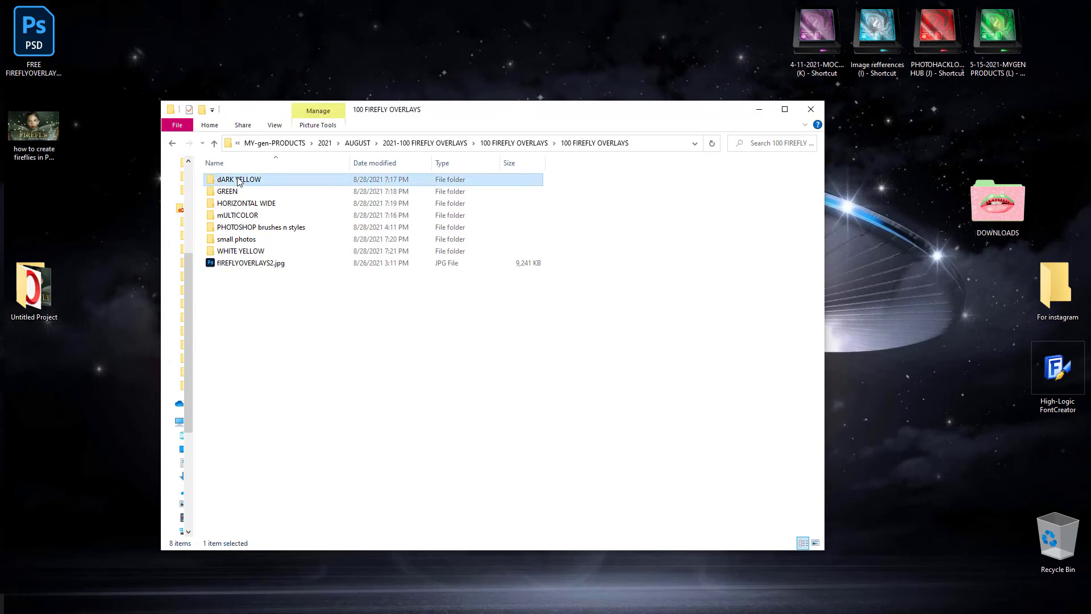
double_click(238, 180)
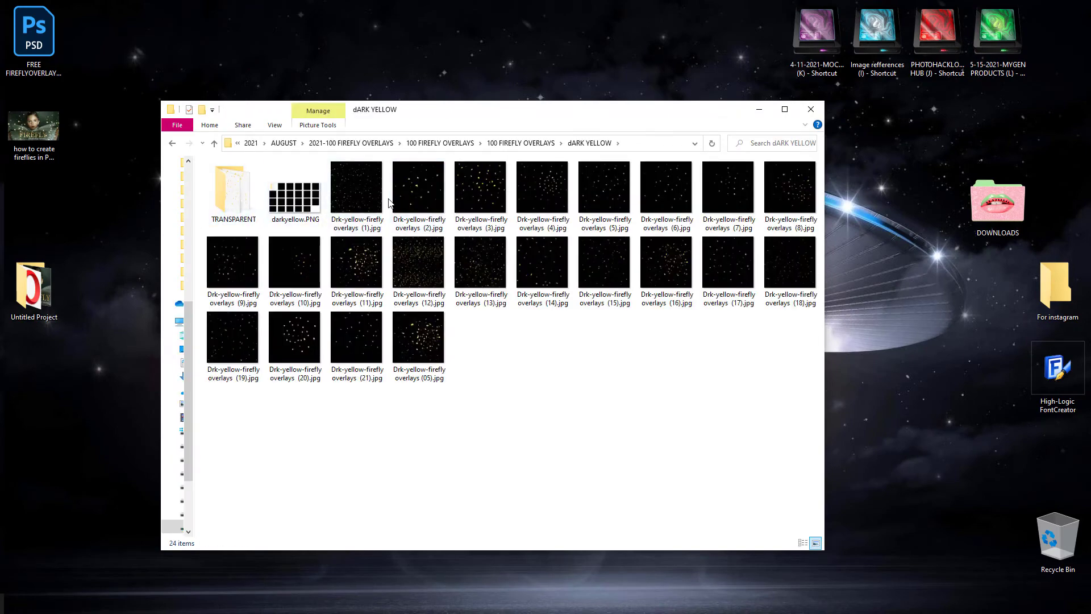
double_click(237, 199)
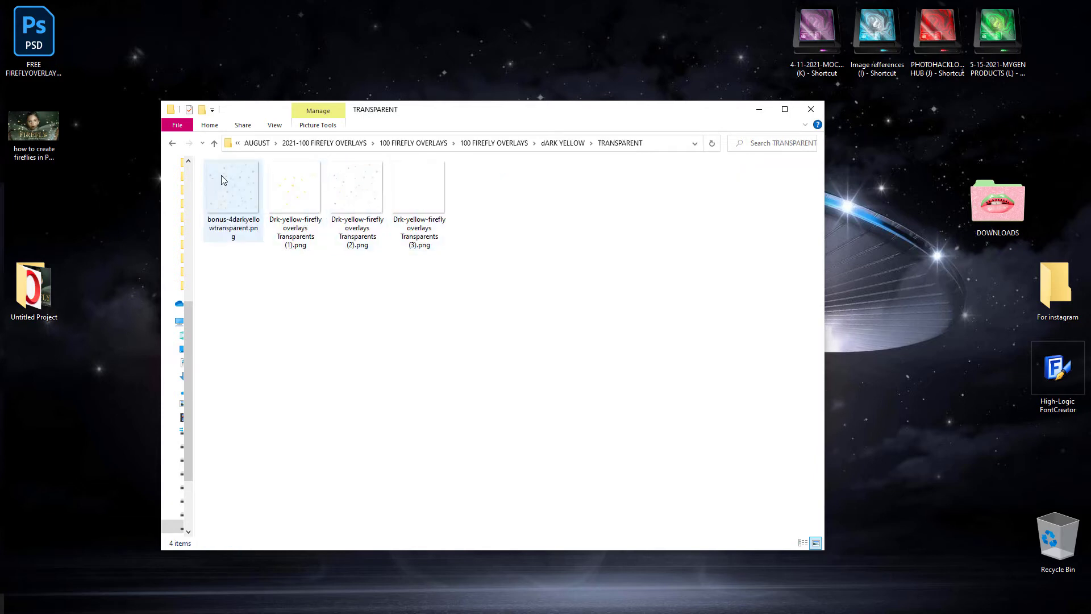
left_click(172, 143)
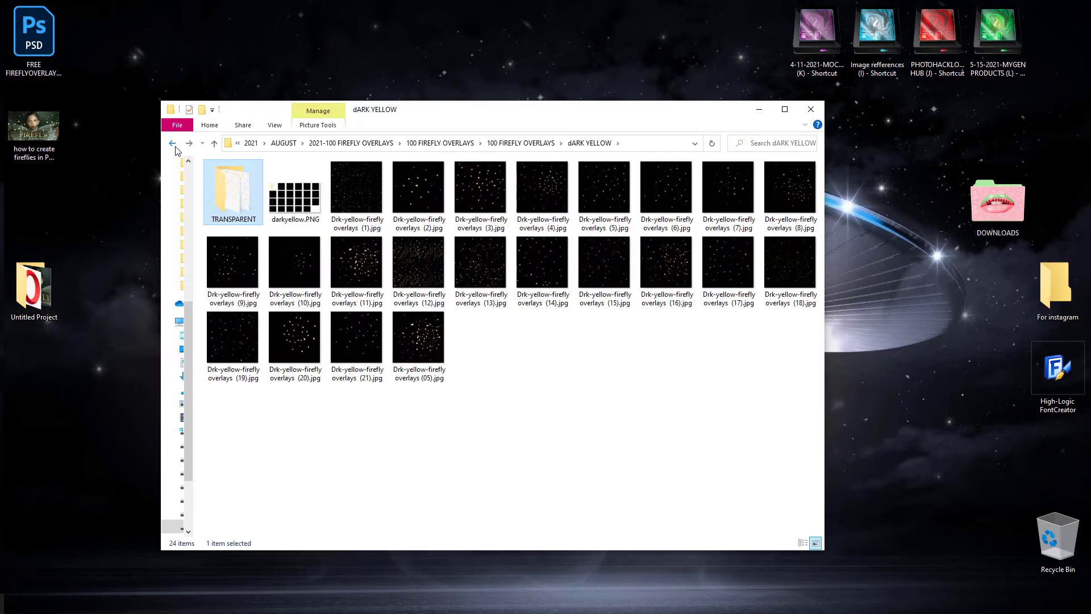
Open Drk-yellow-fireflyoverlays (1).jpg in Windows Photo Viewer, look through the dark yellow overlays up to number 21, and close the viewer.
right_click(363, 201)
mouse_move(427, 383)
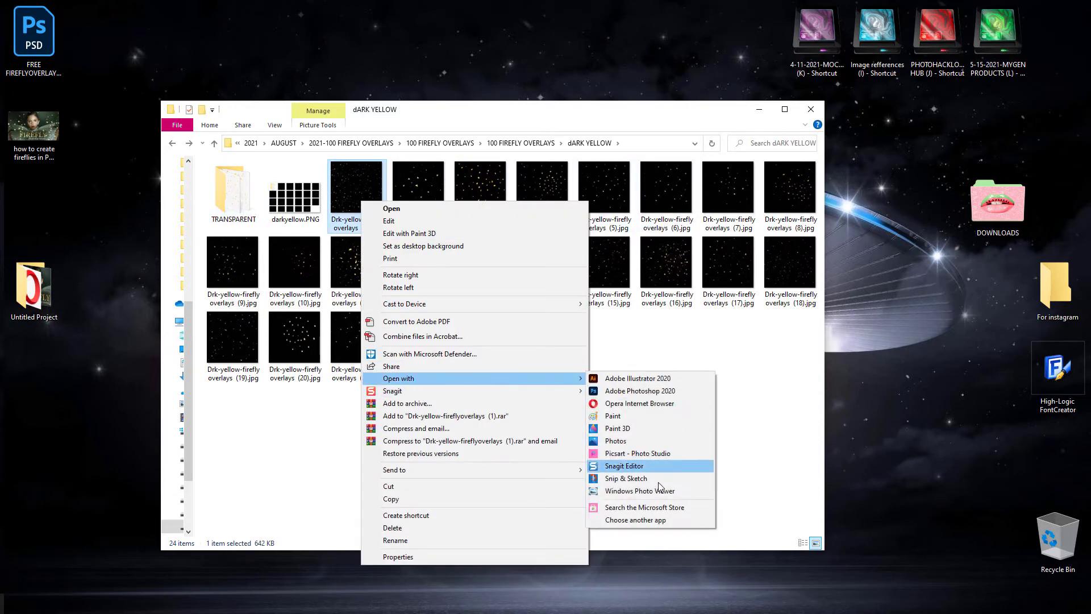
left_click(659, 488)
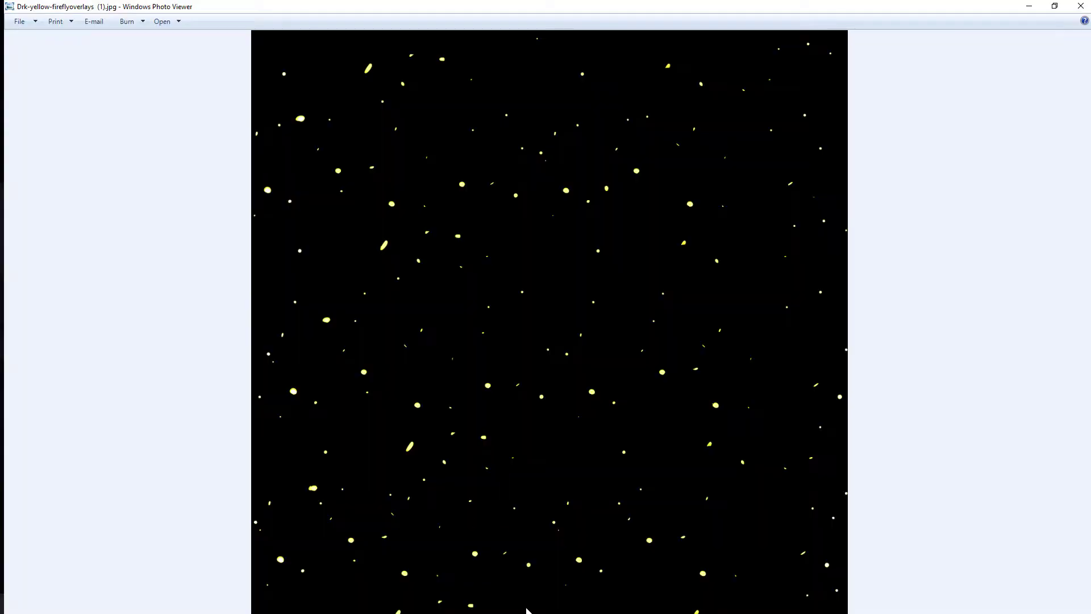
key("Right")
key("Right")
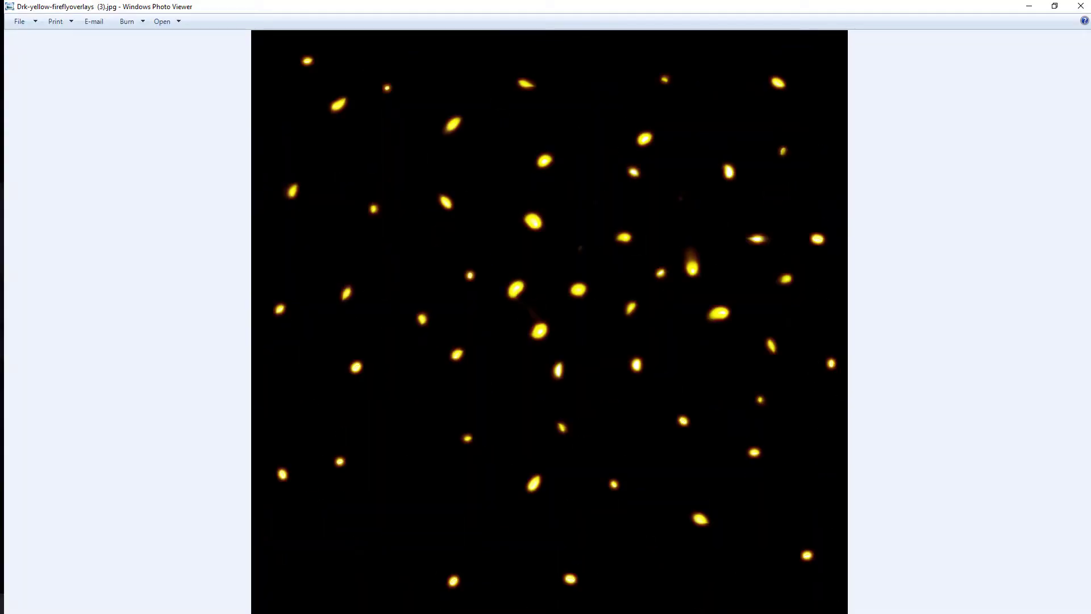
key("Right")
key("Right")
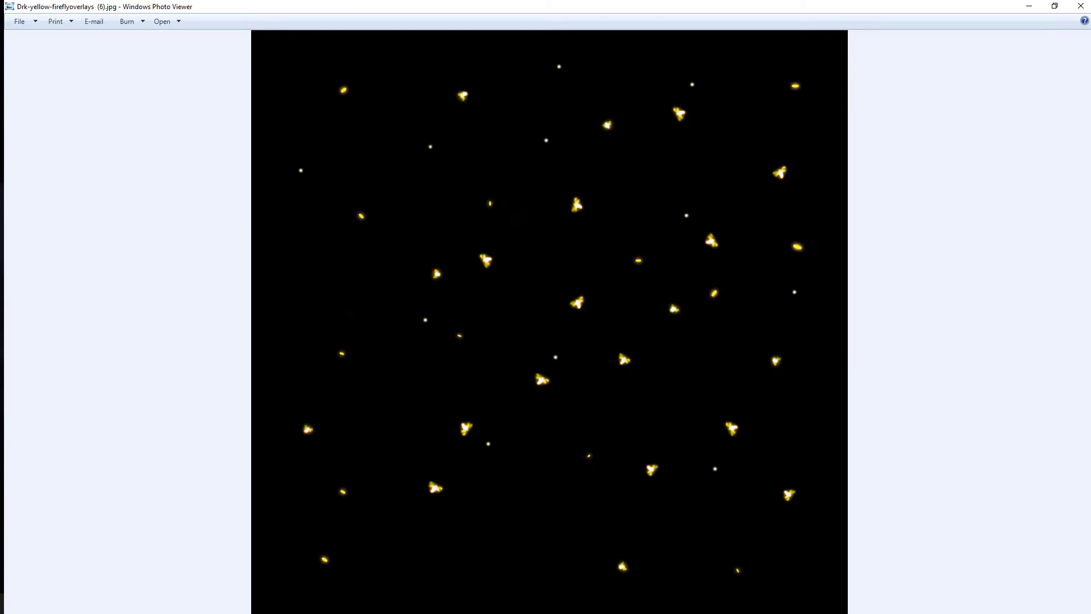
key("Right")
key("Right")
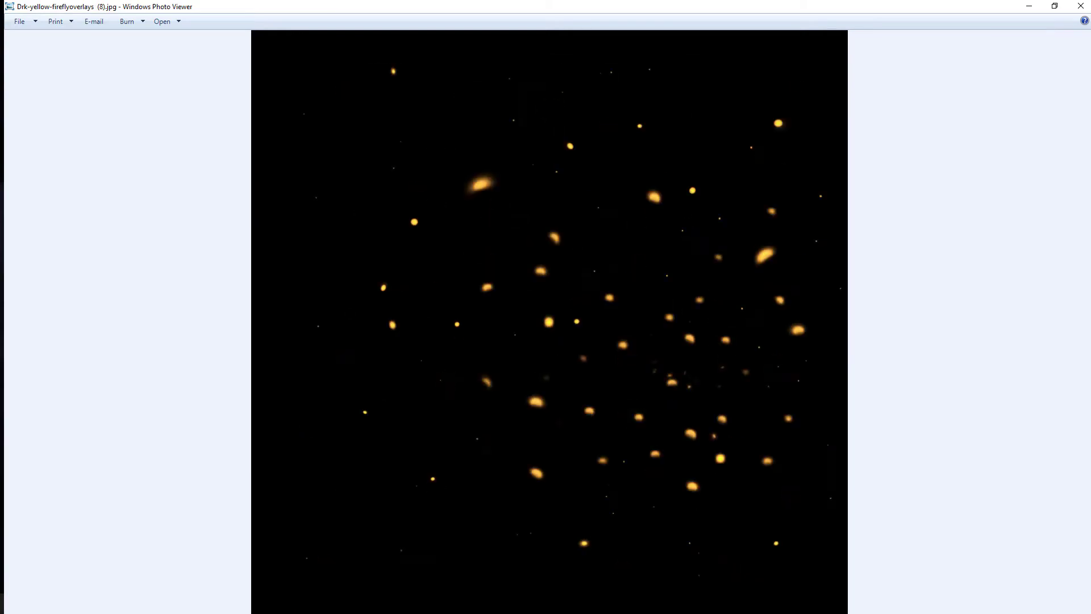
key("Right")
key("Right")
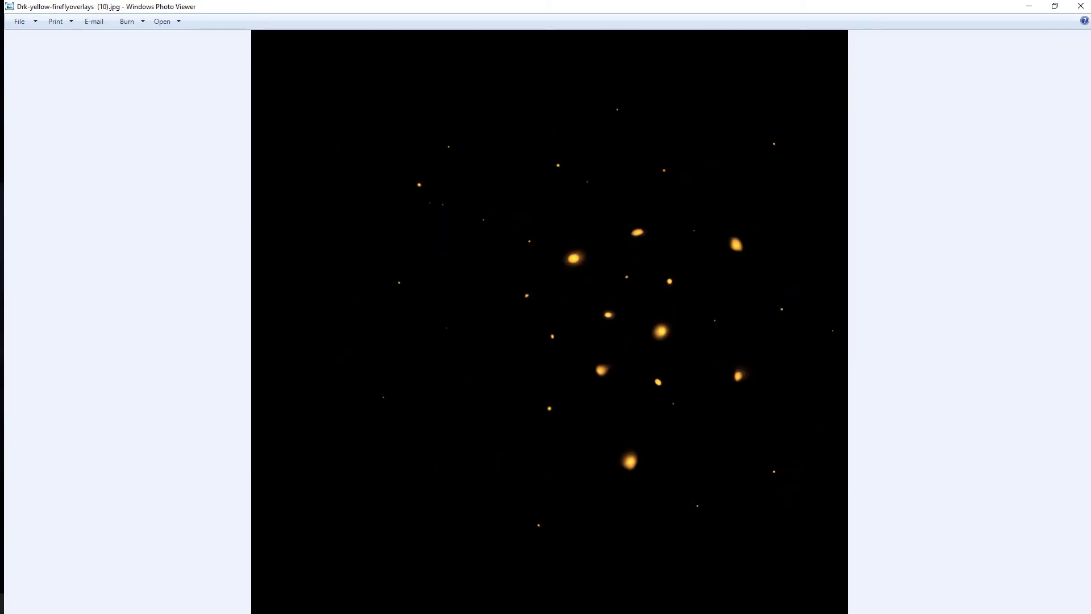
key("Right")
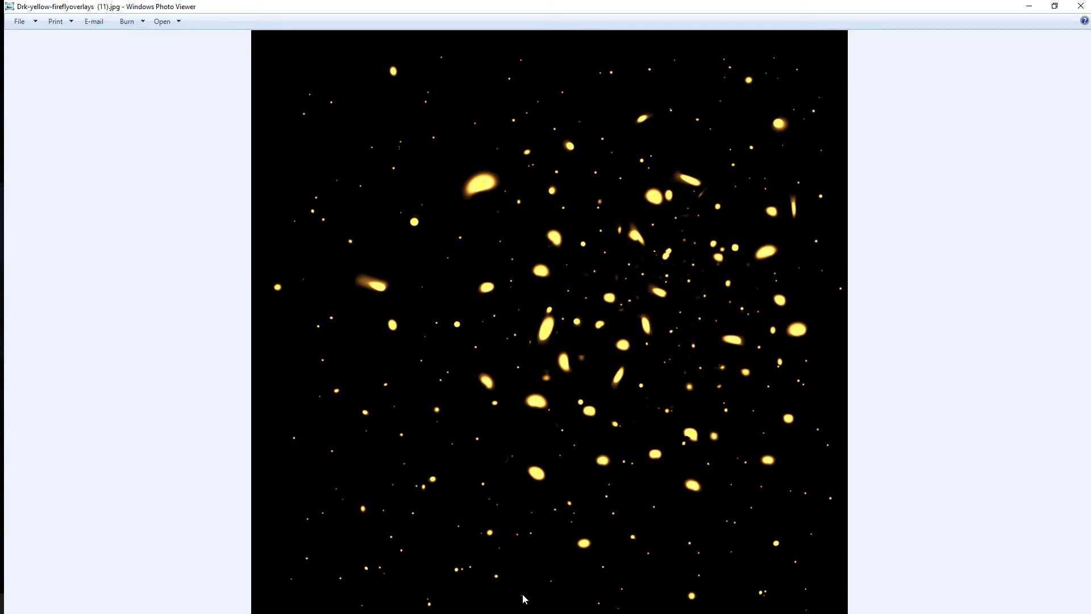
key("Right")
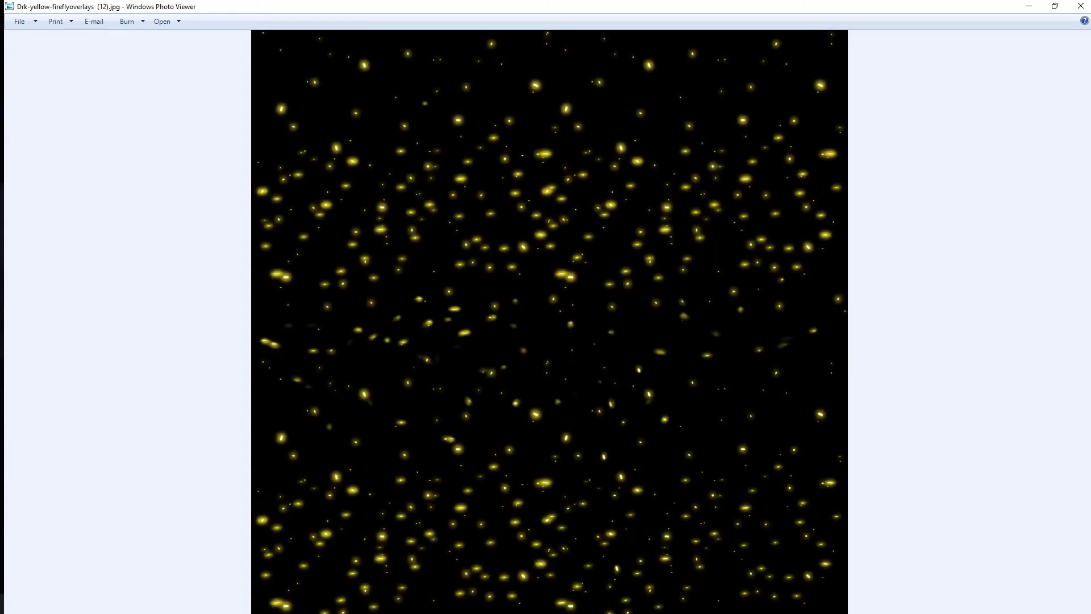
key("Right")
key("Right")
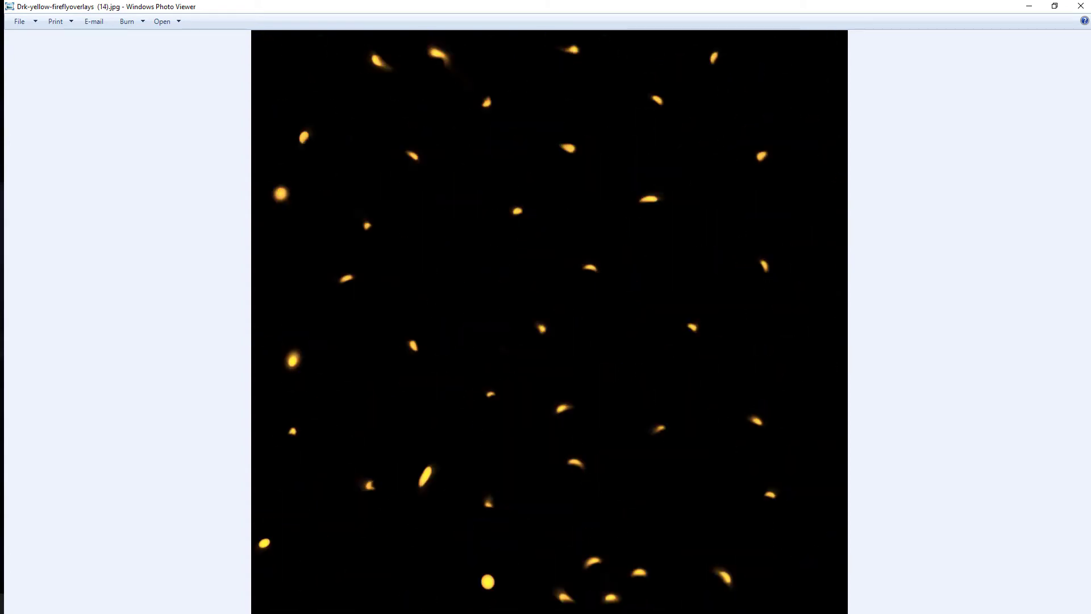
key("Right")
key("Right")
key("Right")
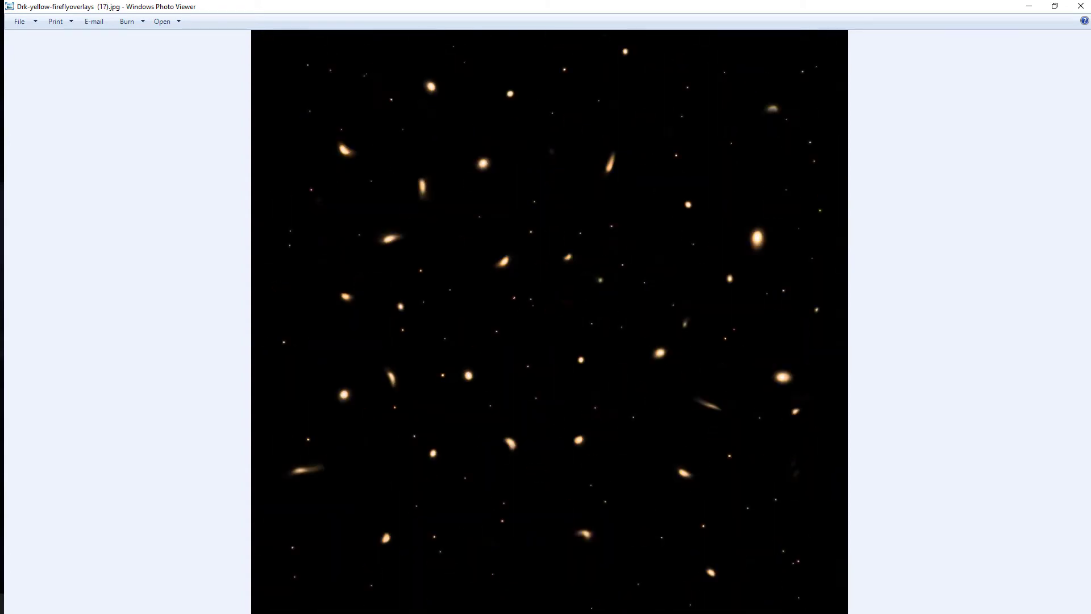
key("Right")
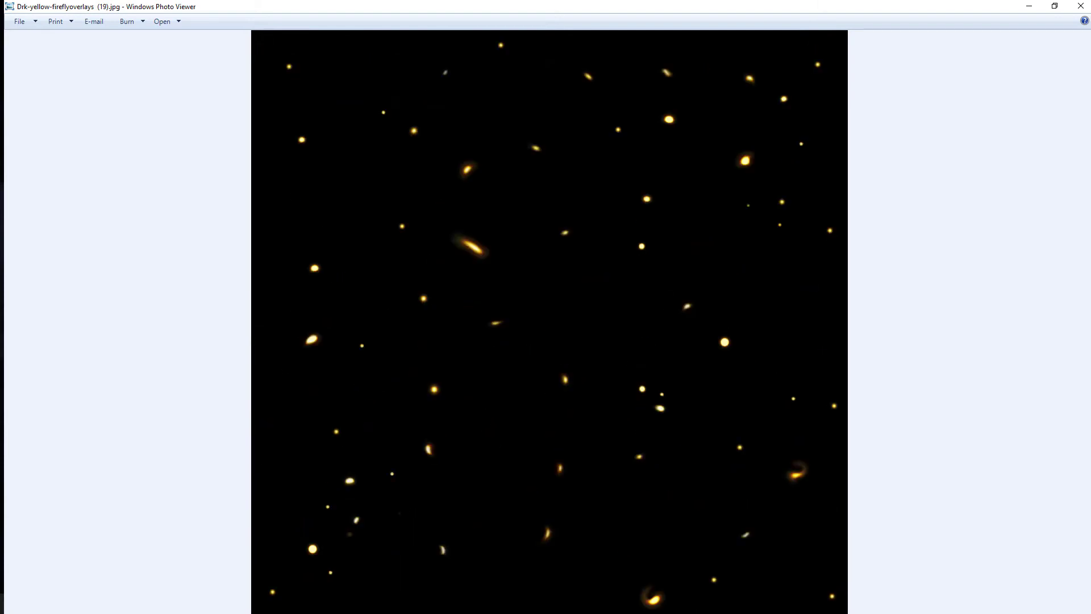
key("Right")
key("Right")
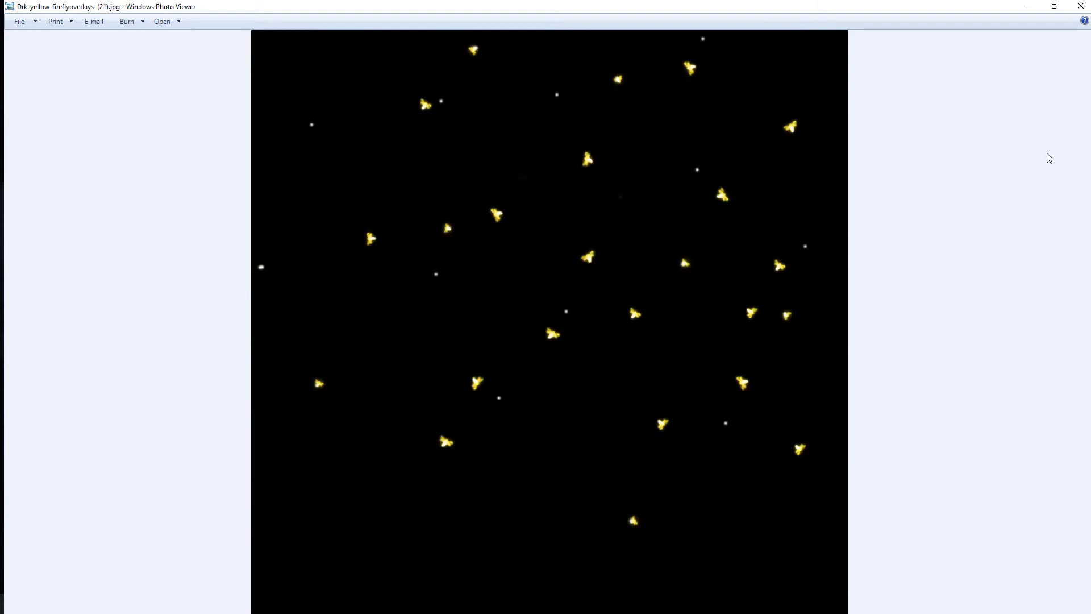
left_click(1080, 6)
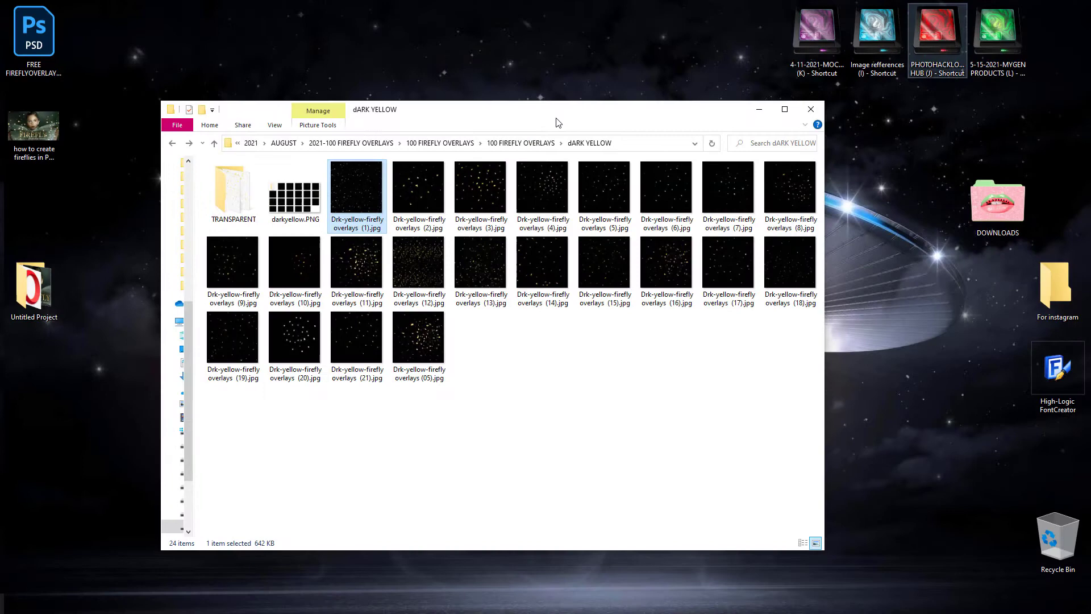
Open the GREEN overlay folder in File Explorer, check its TRANSPARENT subfolder and return to GREEN.
left_click(172, 143)
double_click(233, 192)
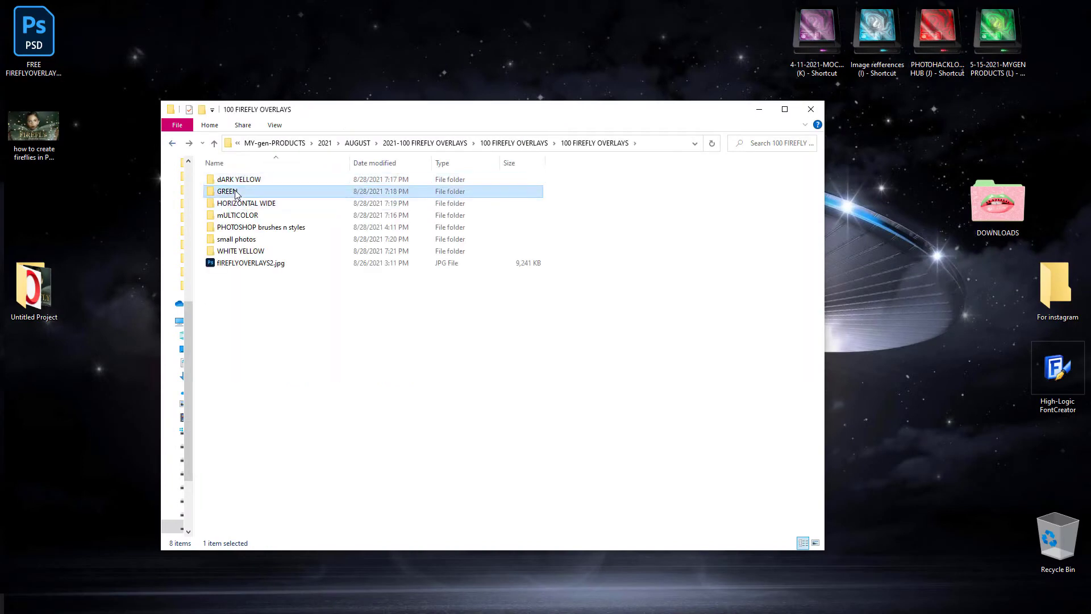
right_click(344, 196)
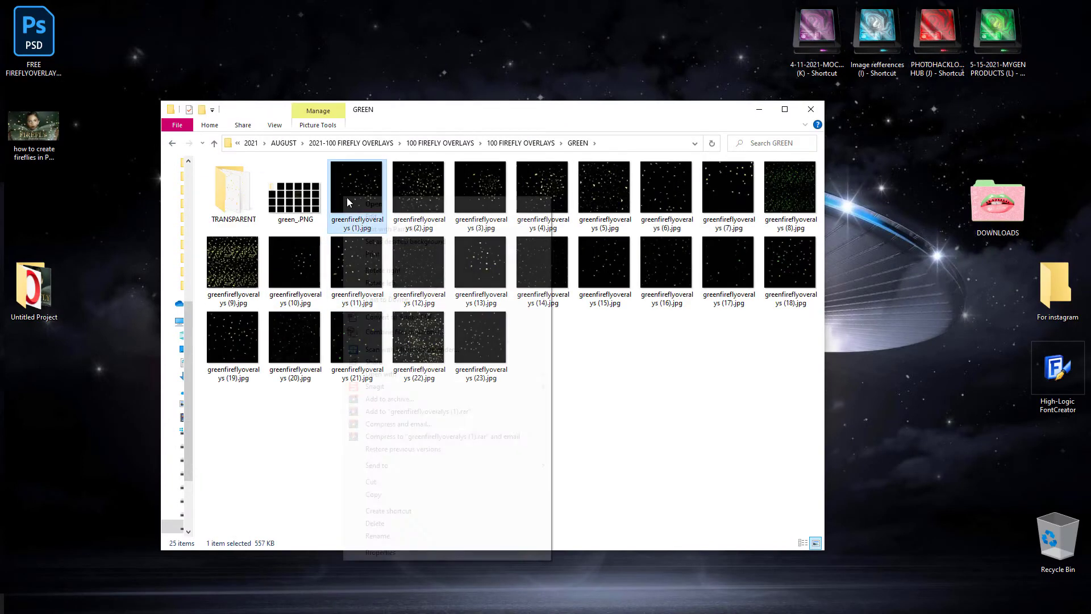
left_click(241, 196)
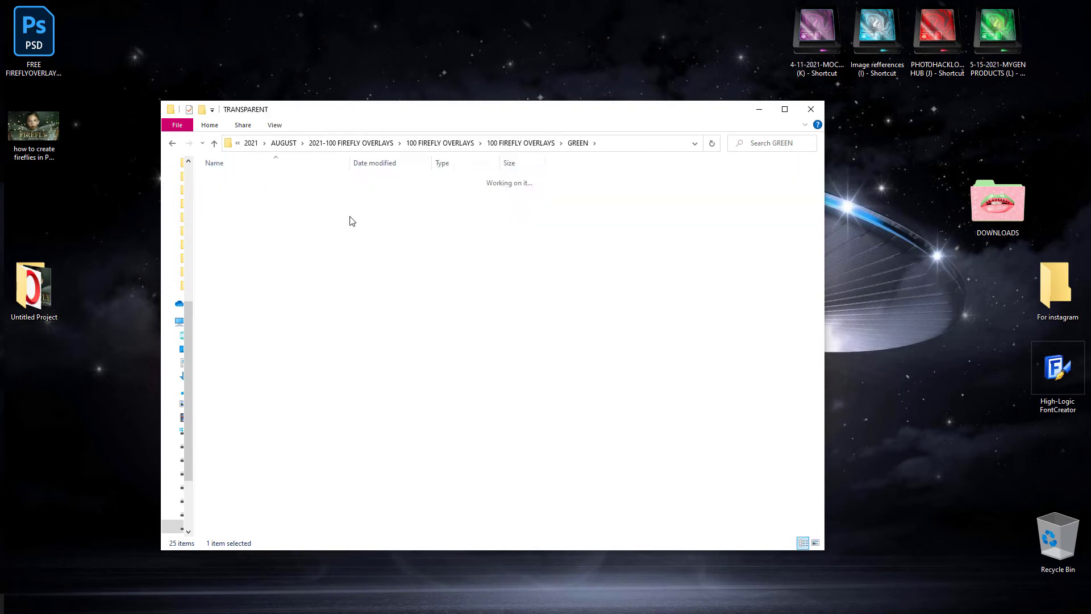
left_click(173, 144)
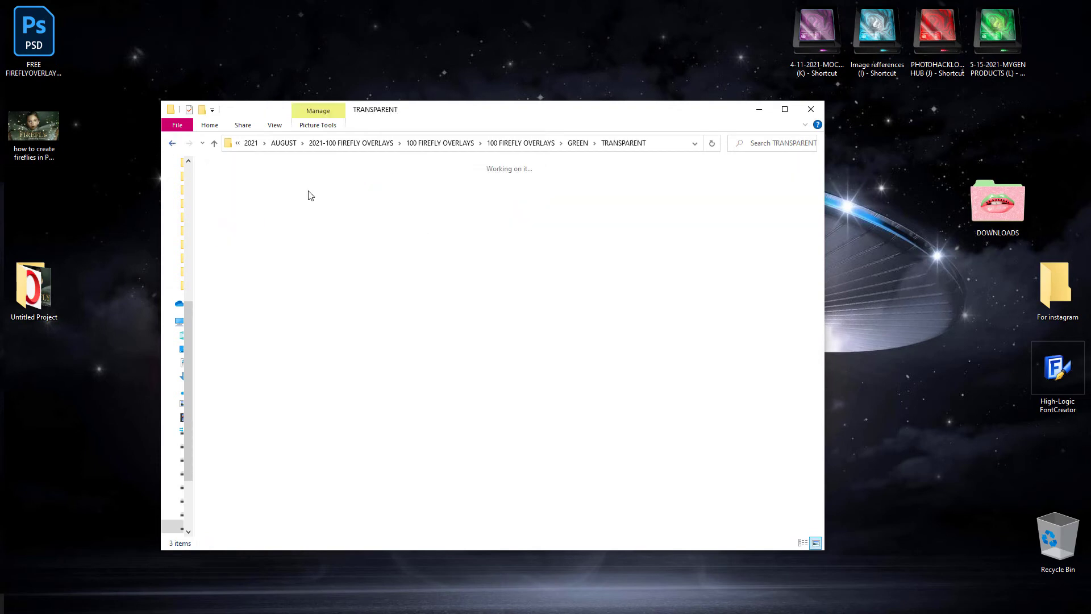
Open greenfireflyoveralys (1).jpg in Windows Photo Viewer, look through the green overlays past number 18, and close the viewer.
right_click(340, 189)
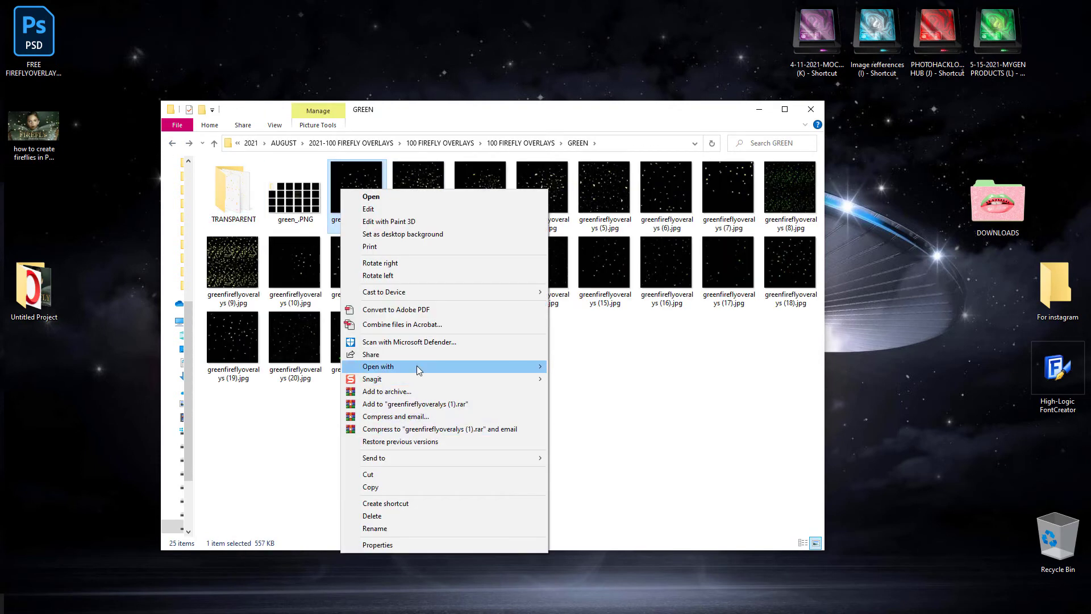
left_click(597, 479)
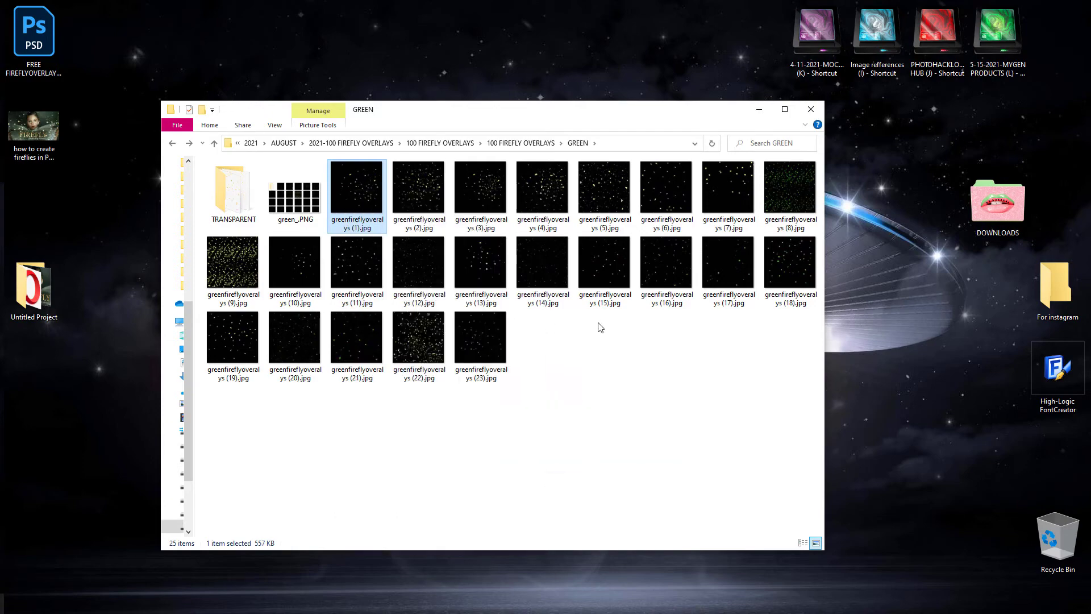
key("Right")
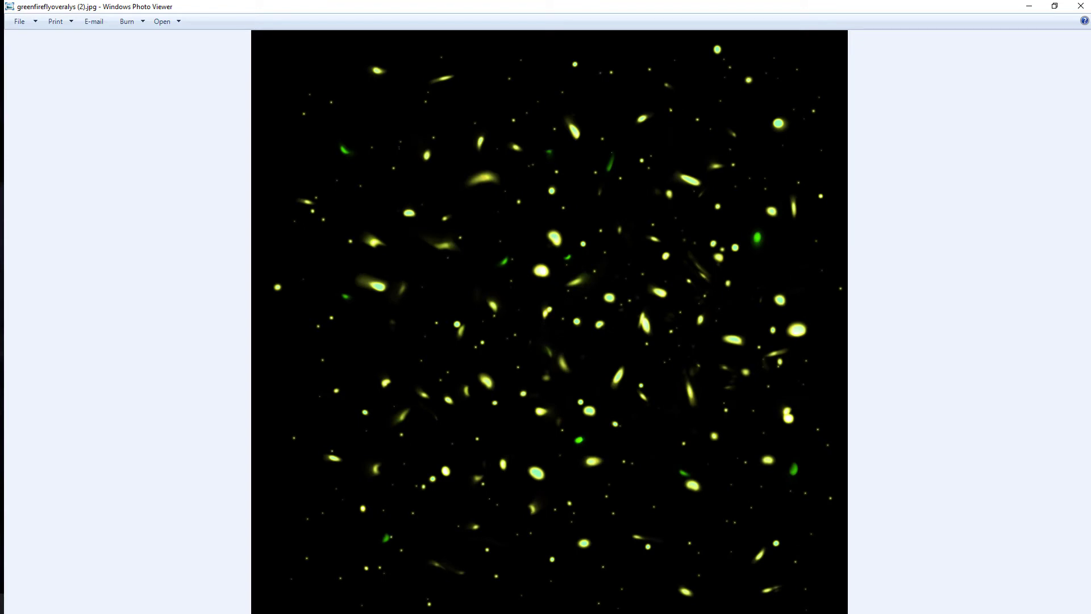
key("Right")
key("Right")
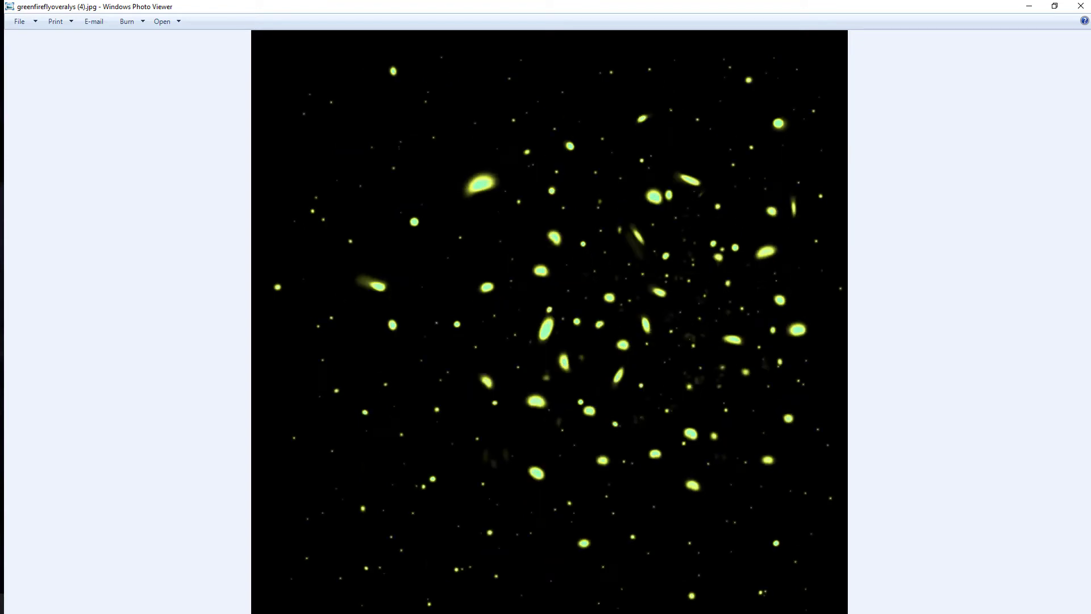
key("Right")
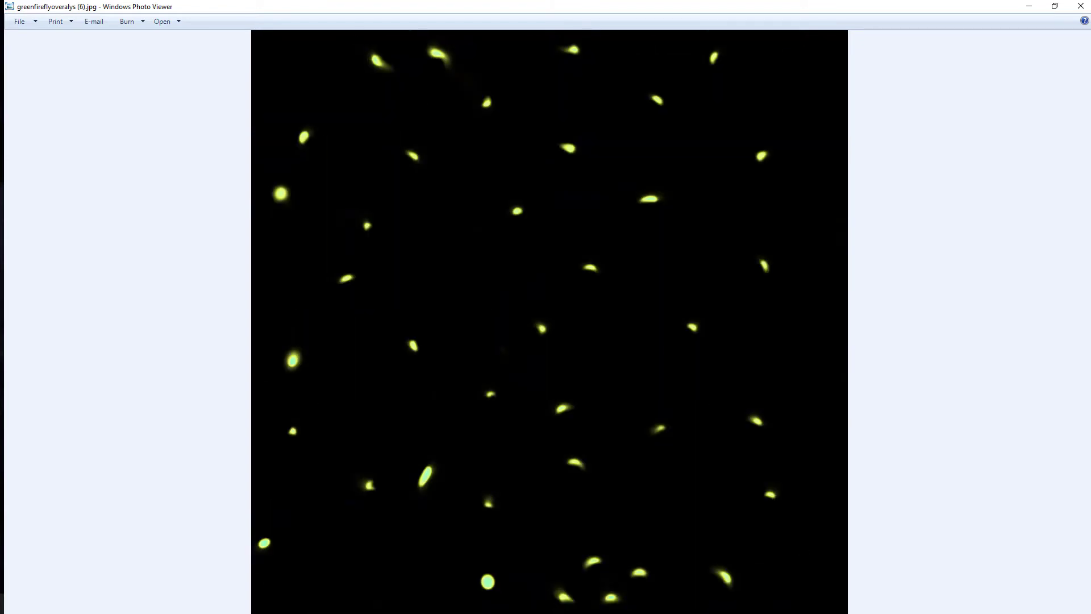
key("Right")
key("Right")
key("Right")
key("Right")
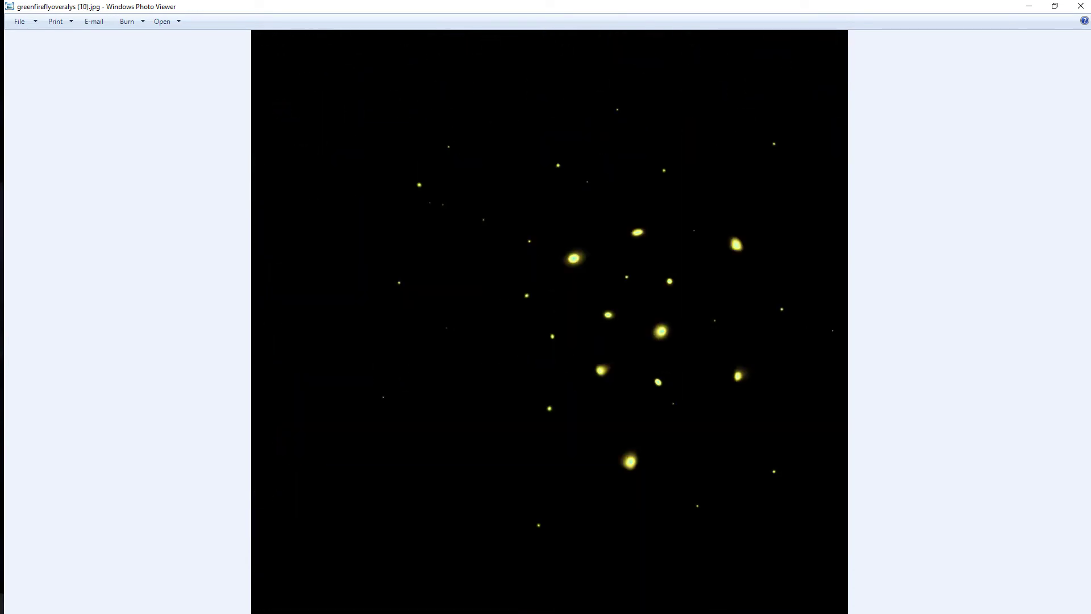
key("Right")
key("Right")
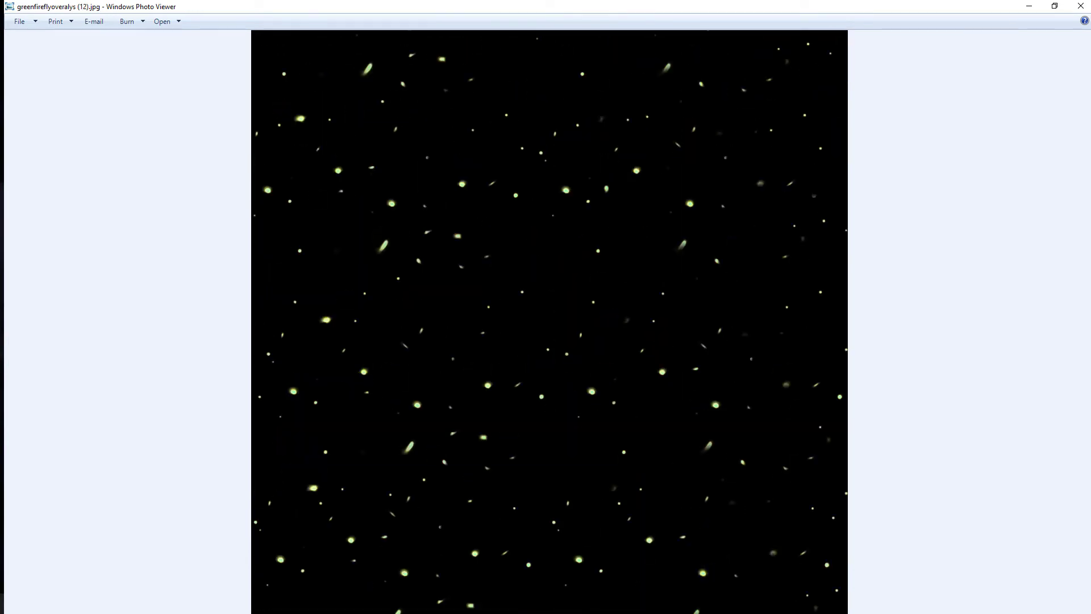
key("Right")
key("Right")
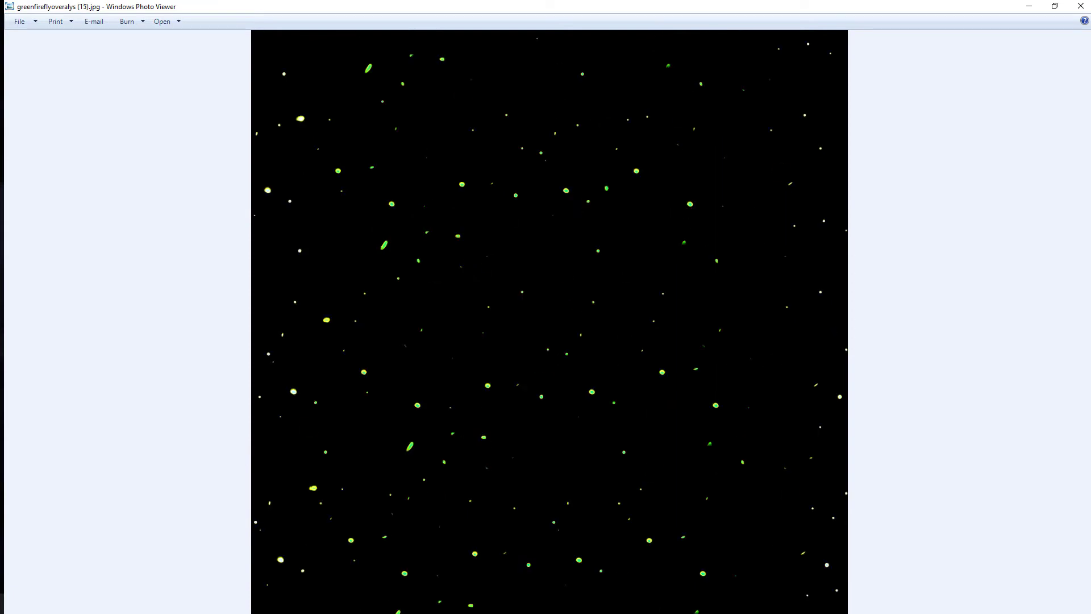
key("Right")
key("Right")
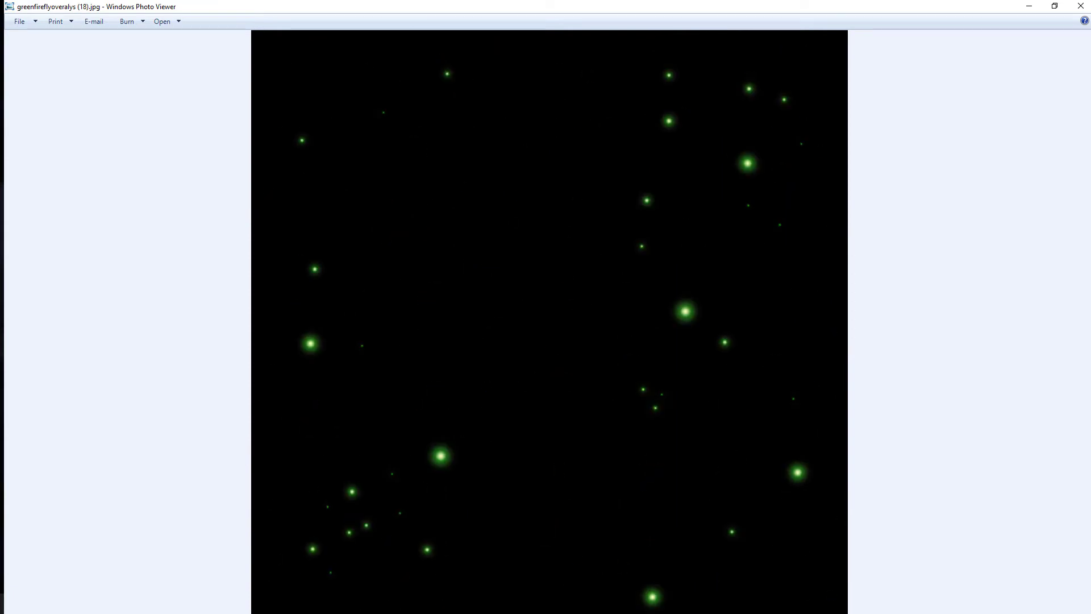
key("Right")
left_click(1081, 6)
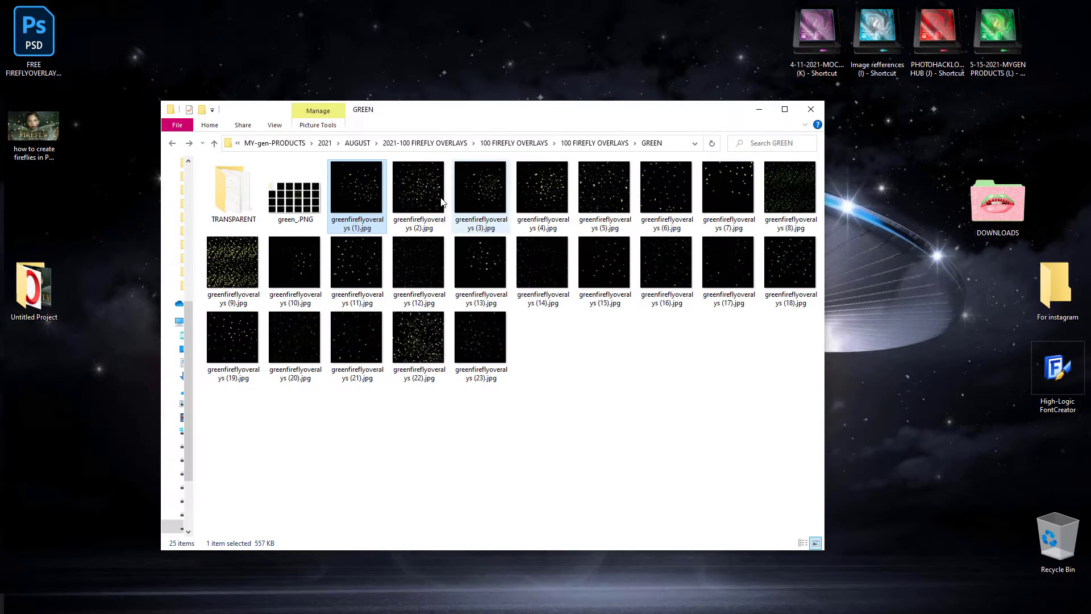
Go to the HORIZONTAL WIDE overlay folder and open horizontalwideoverlays (1).jpg in Adobe Photoshop 2020.
left_click(172, 143)
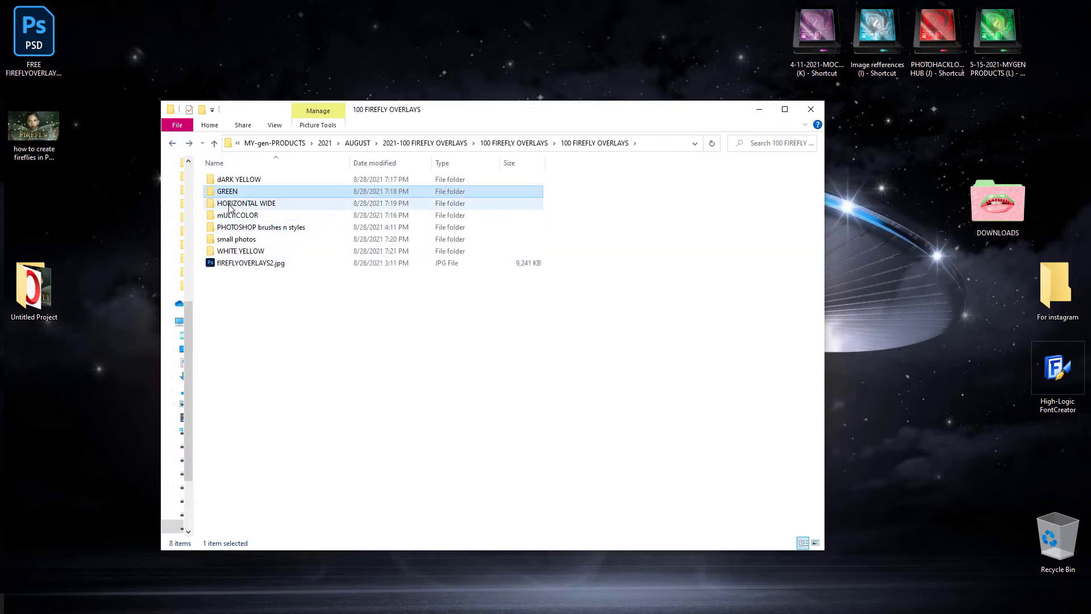
double_click(230, 204)
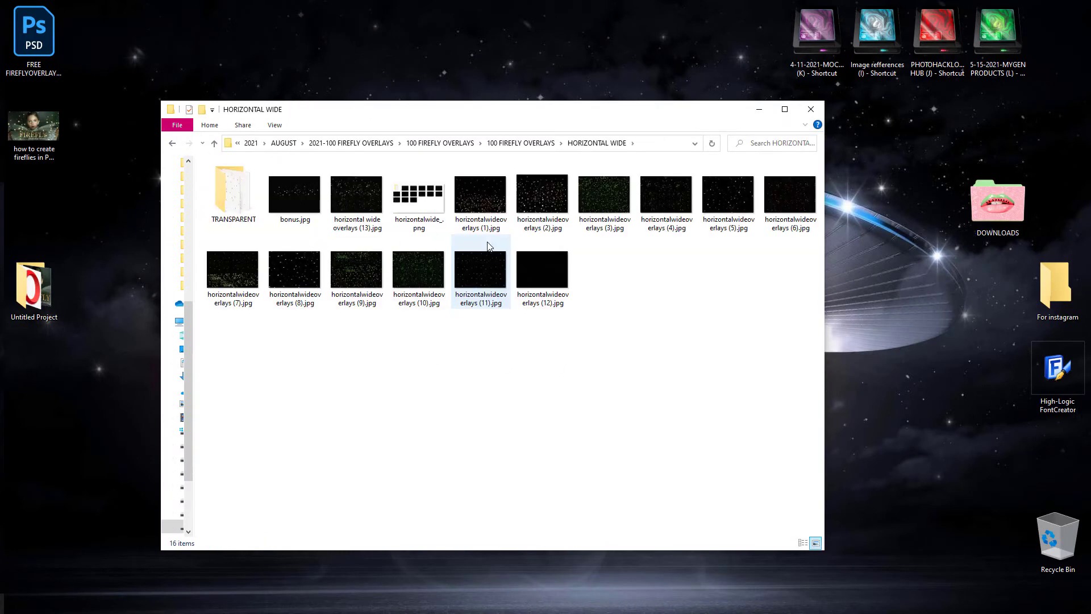
left_click(488, 202)
right_click(488, 200)
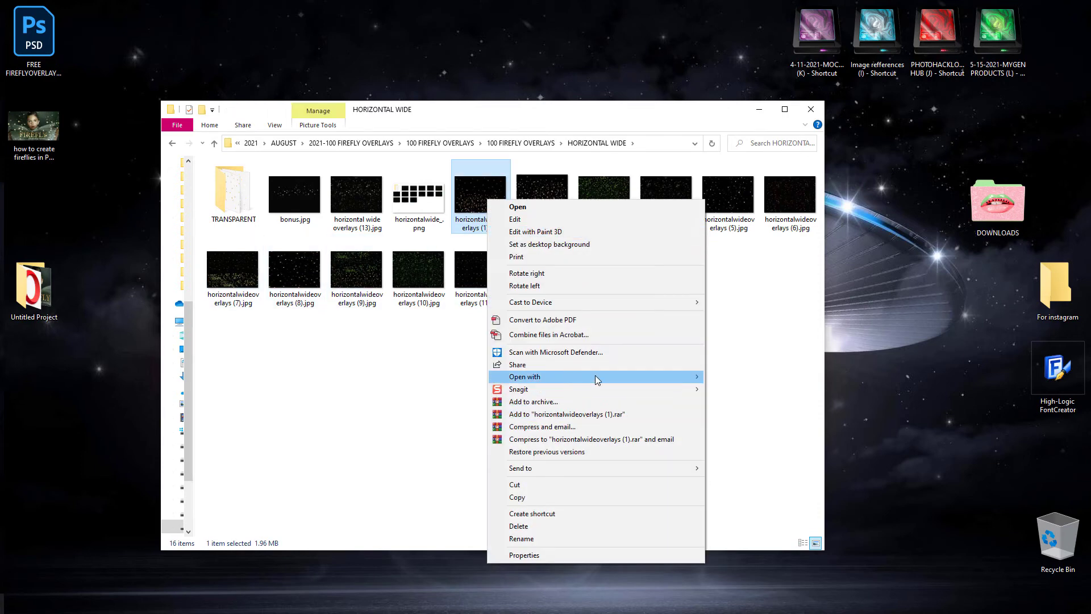
mouse_move(597, 380)
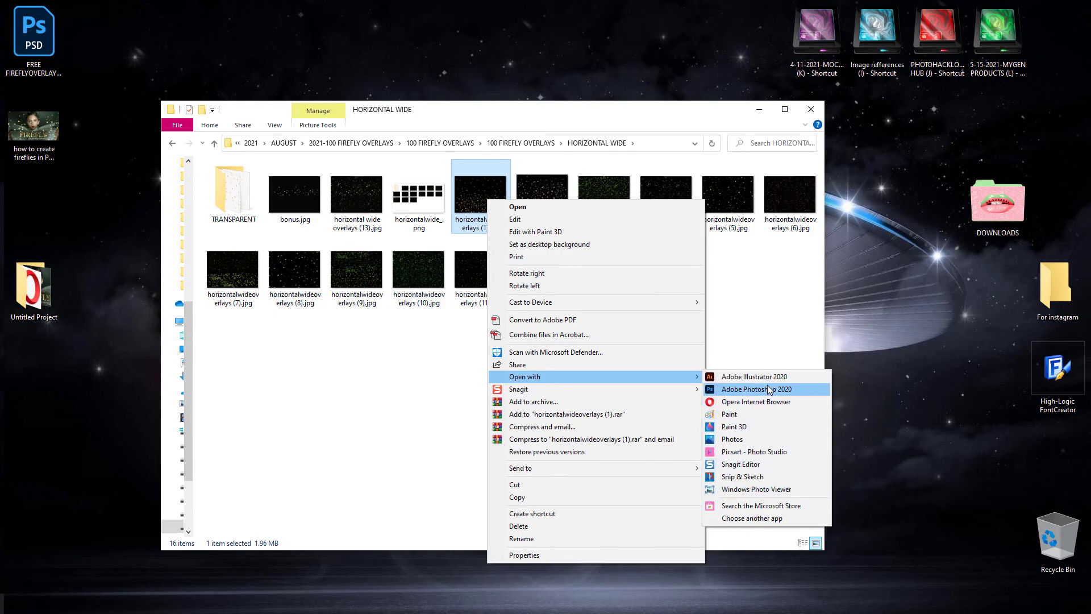
left_click(739, 388)
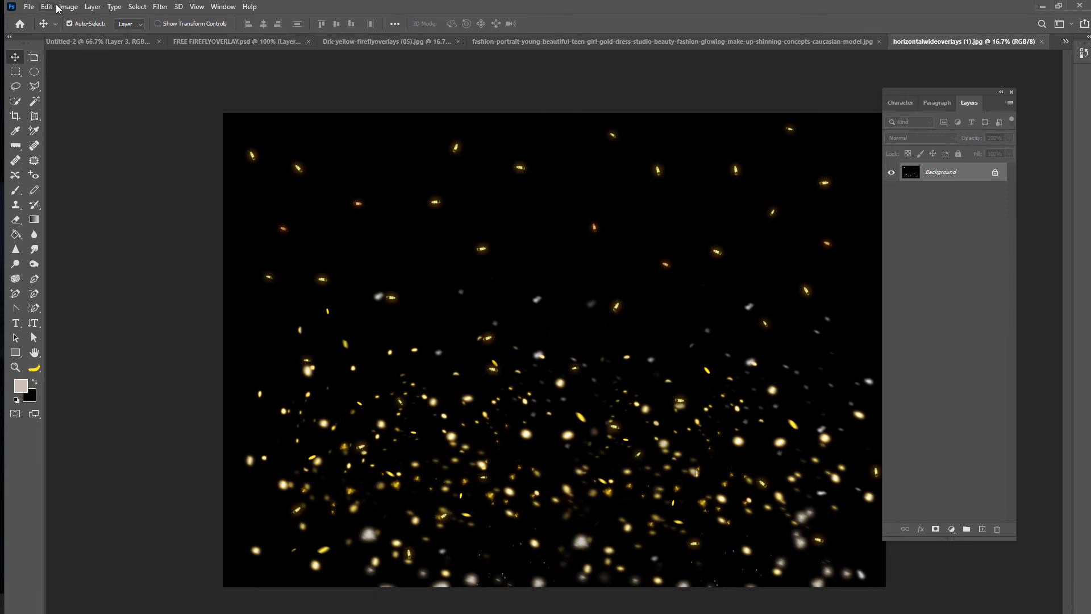
Check the image size of horizontalwideoverlays (1).jpg without changing it, and close the file.
left_click(63, 6)
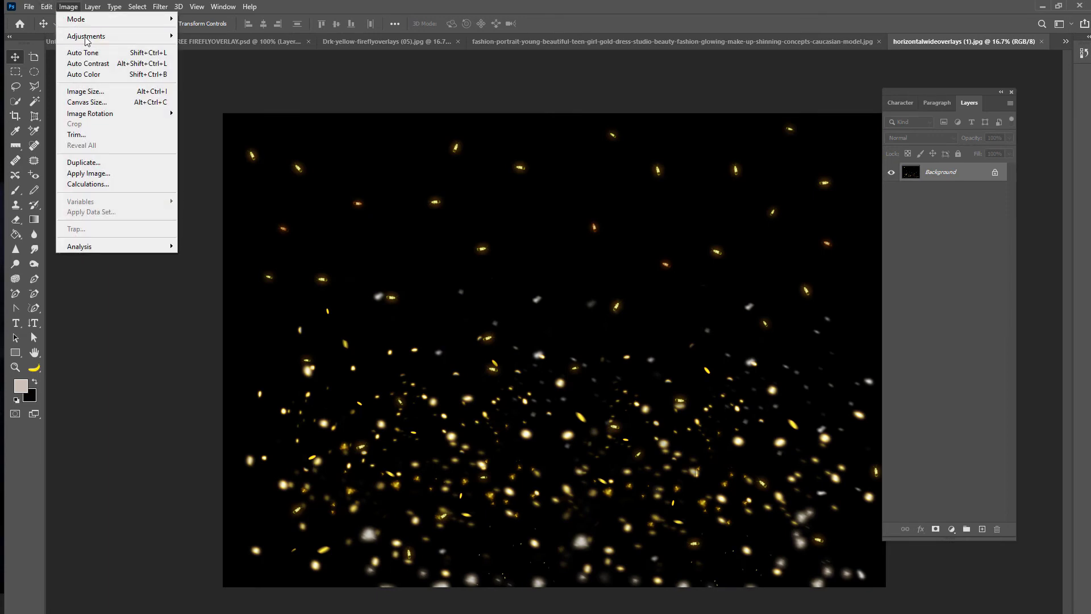
key("Escape")
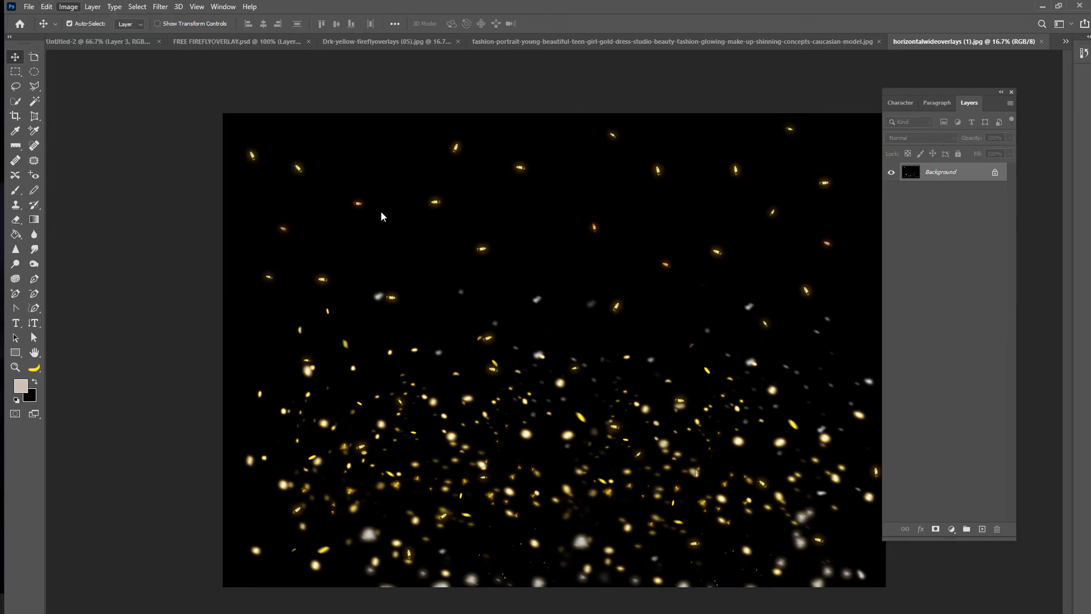
key("ctrl+alt+i")
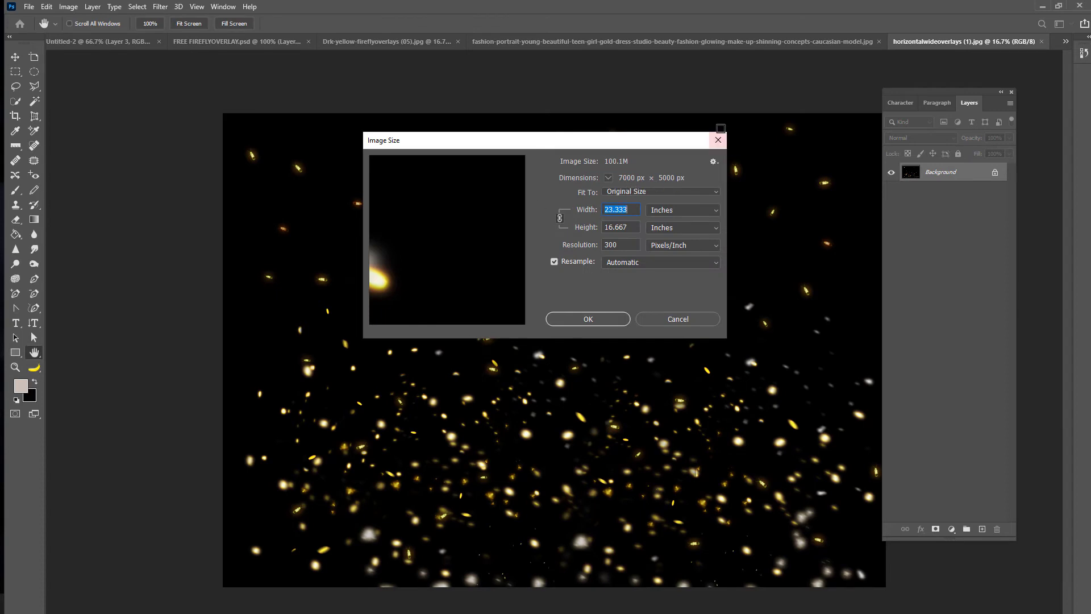
left_click(719, 139)
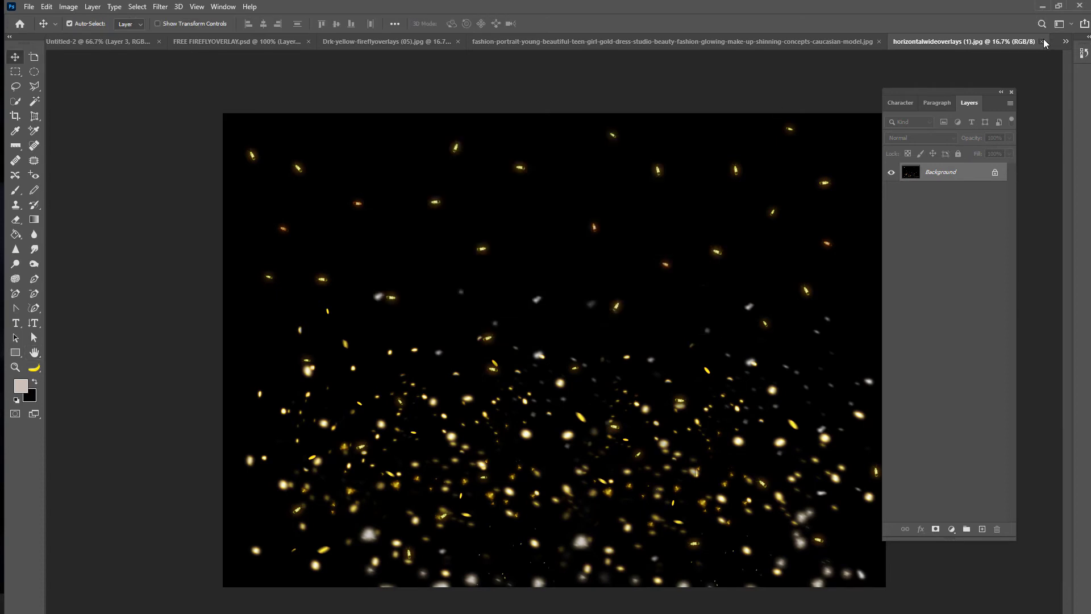
left_click(1043, 42)
Switch to File Explorer, check the TRANSPARENT subfolder of HORIZONTAL WIDE, and return to the 100 FIREFLY OVERLAYS folder.
left_click(1042, 6)
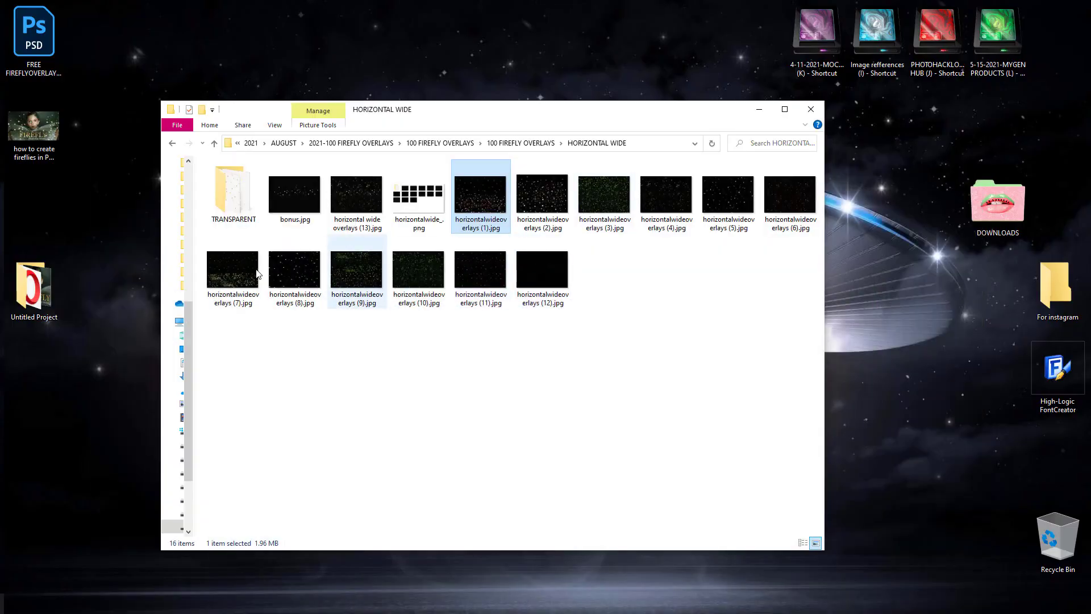
left_click(240, 212)
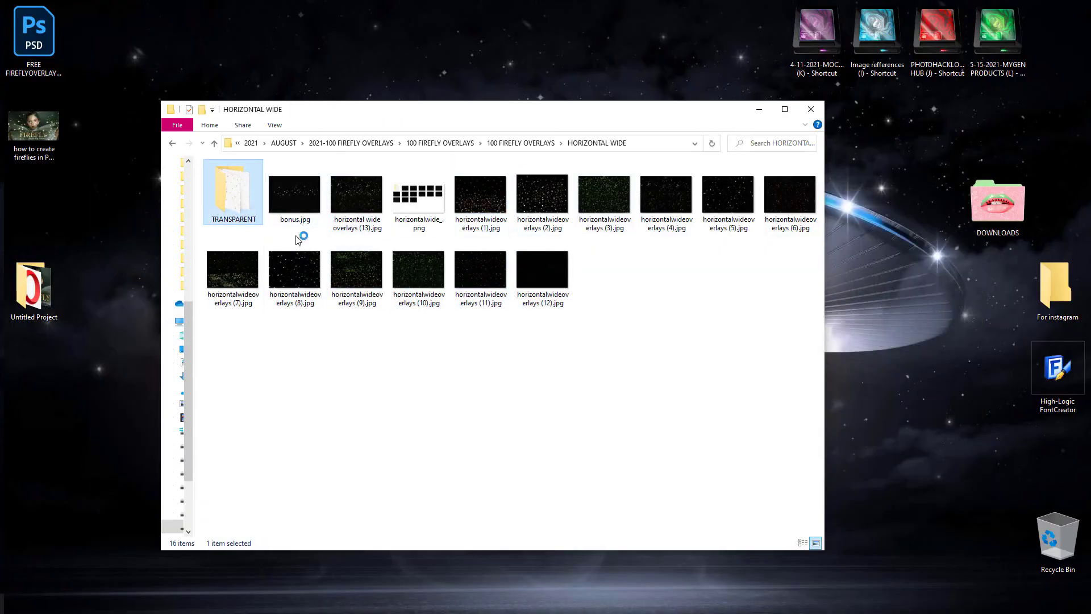
double_click(231, 214)
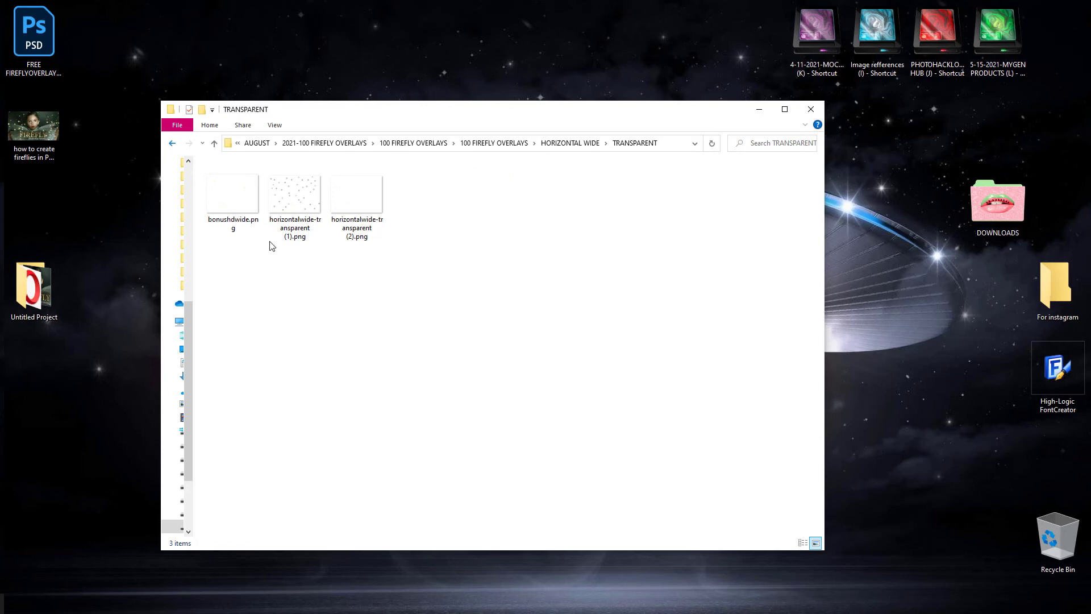
key("alt+Left")
key("alt+Left")
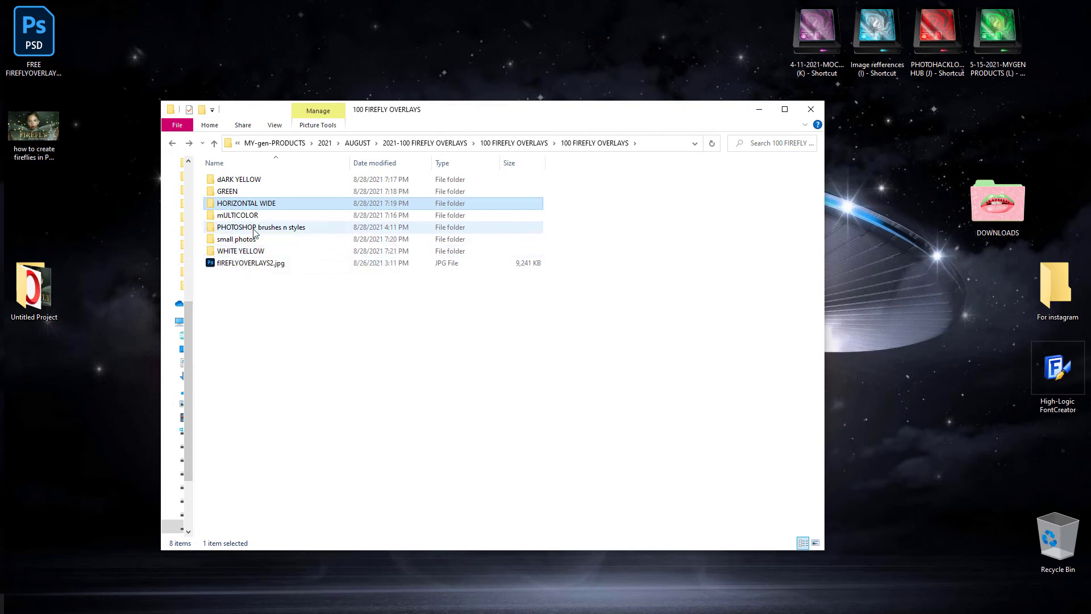
Open the PHOTOSHOP brushes n styles folder, check its FIREFLY BRUSHES subfolder, and return to 100 FIREFLY OVERLAYS.
double_click(254, 230)
left_click(255, 179)
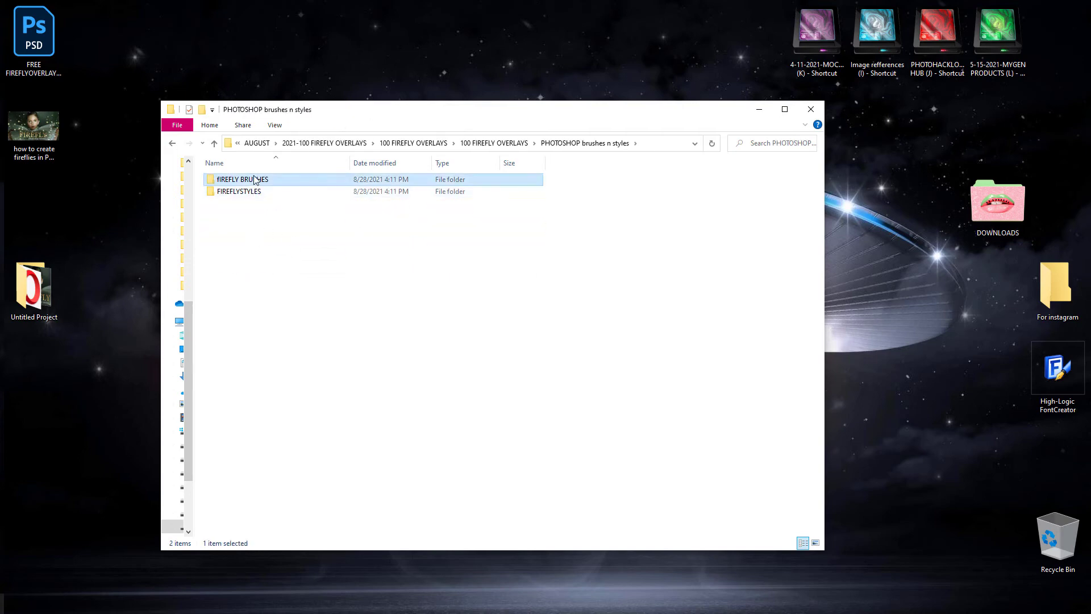
double_click(254, 180)
key("BackSpace")
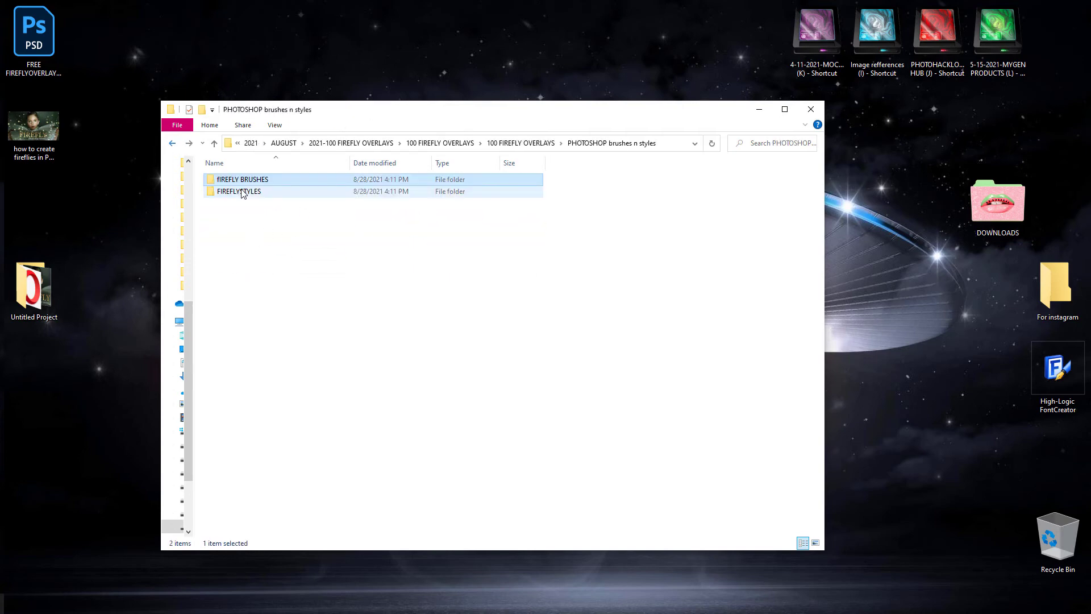
left_click(172, 142)
Open the WHITE YELLOW overlay folder, check its TRANSPARENT subfolder and return to WHITE YELLOW.
double_click(250, 255)
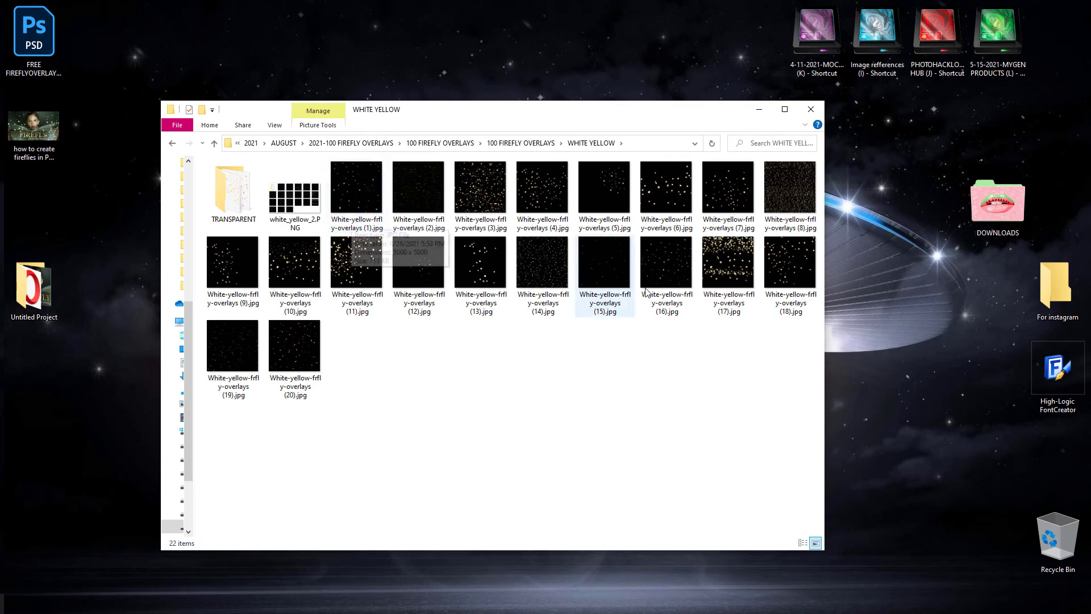
double_click(233, 192)
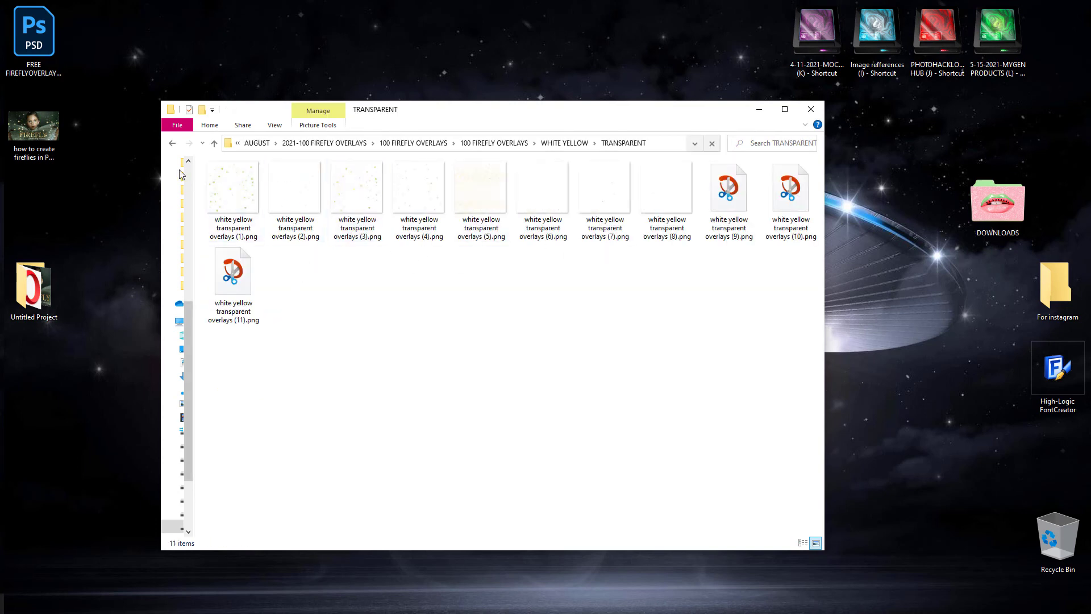
left_click(173, 144)
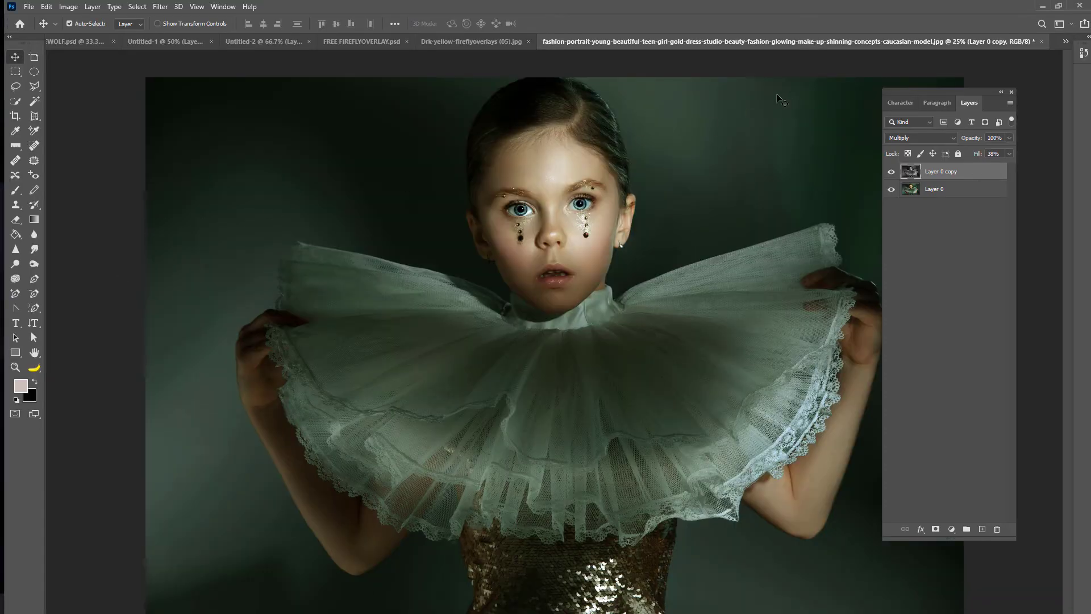
In Photoshop, select the whole Drk-yellow-fireflyoverlays (05).jpg image and bring up the FREE FIREFLYOVERLAY.psd document.
left_click(459, 42)
key("ctrl+a")
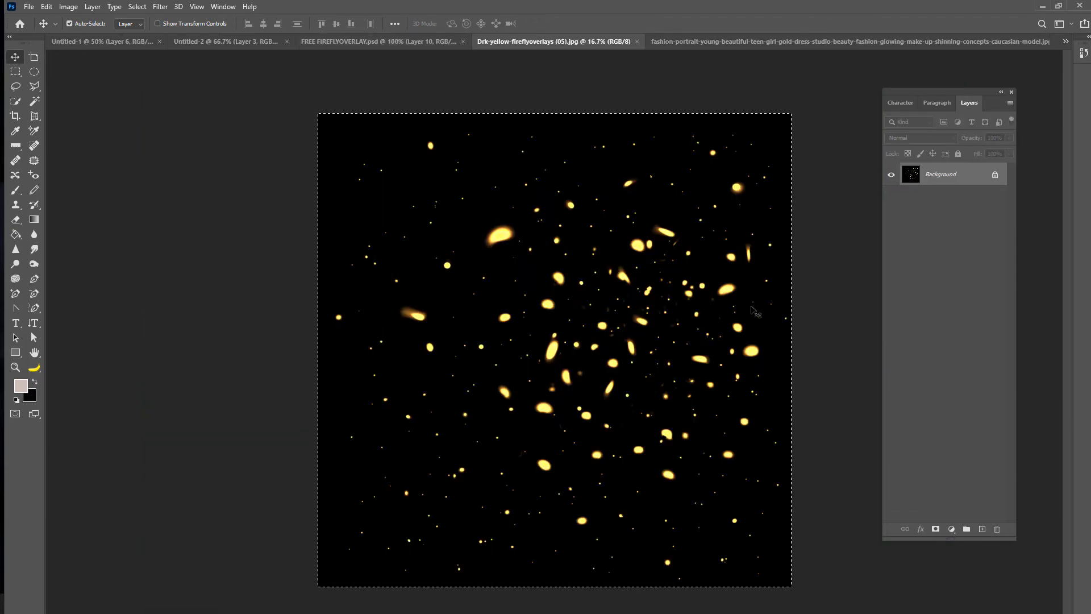
left_click_drag(756, 312, 676, 140)
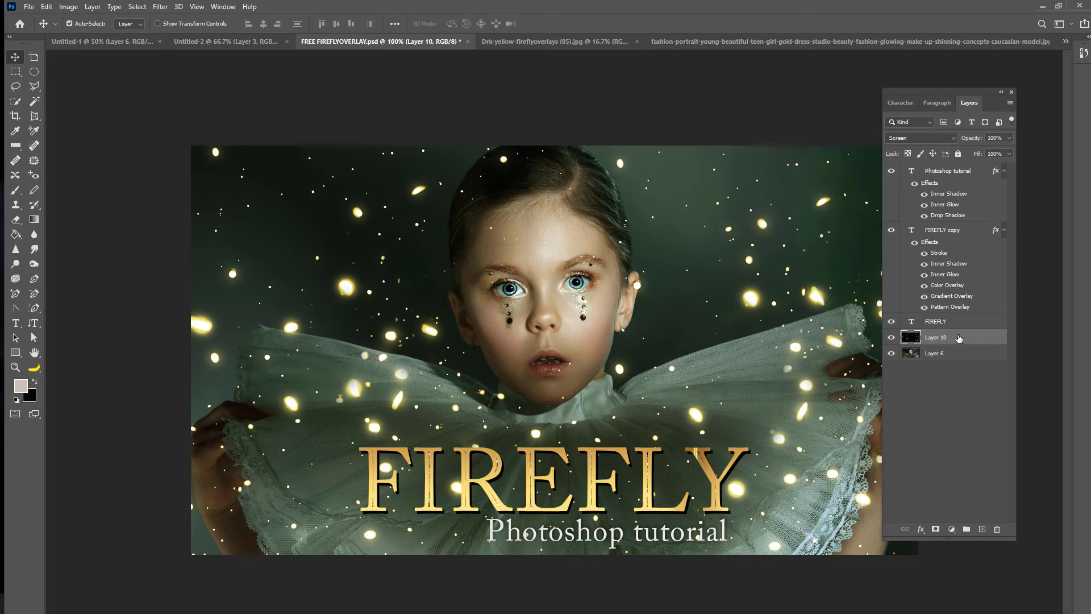
Select the portrait layer, Layer 6, and hide and show Layer 10 to compare the portrait without and with fireflies.
left_click(928, 355)
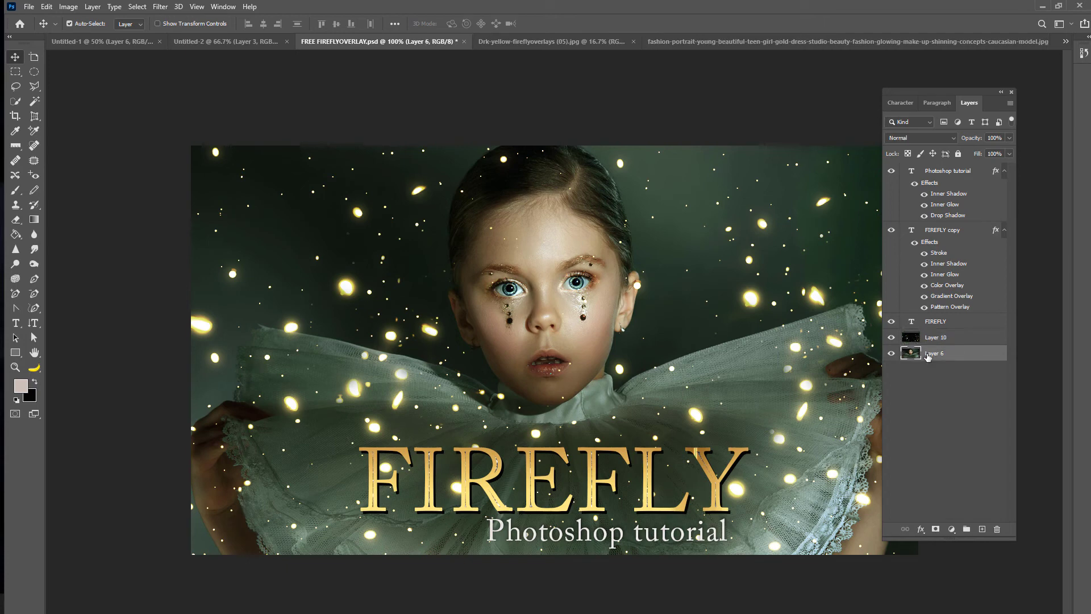
left_click(892, 339)
left_click(892, 339)
Try the Lighten blend mode on the firefly overlay layer, Layer 10, and set it back to Screen.
left_click(944, 341)
left_click(931, 138)
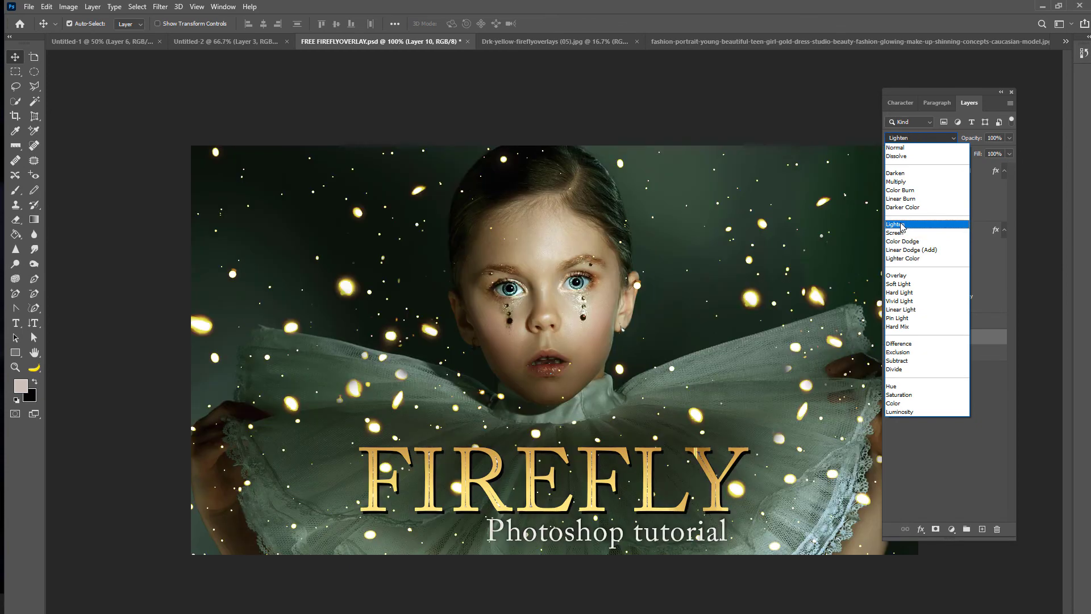
left_click(897, 224)
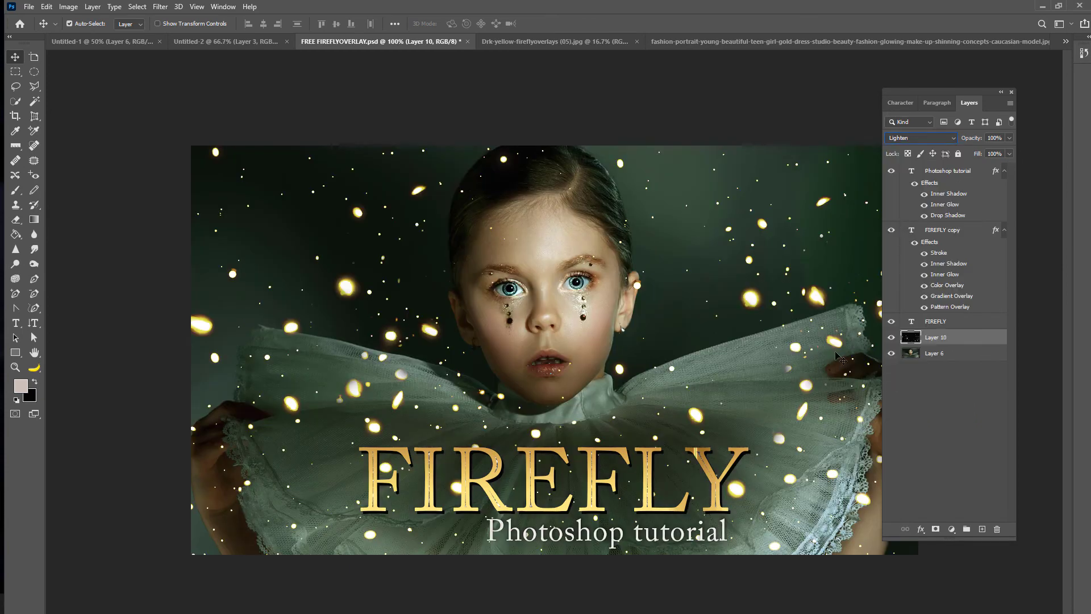
left_click(899, 139)
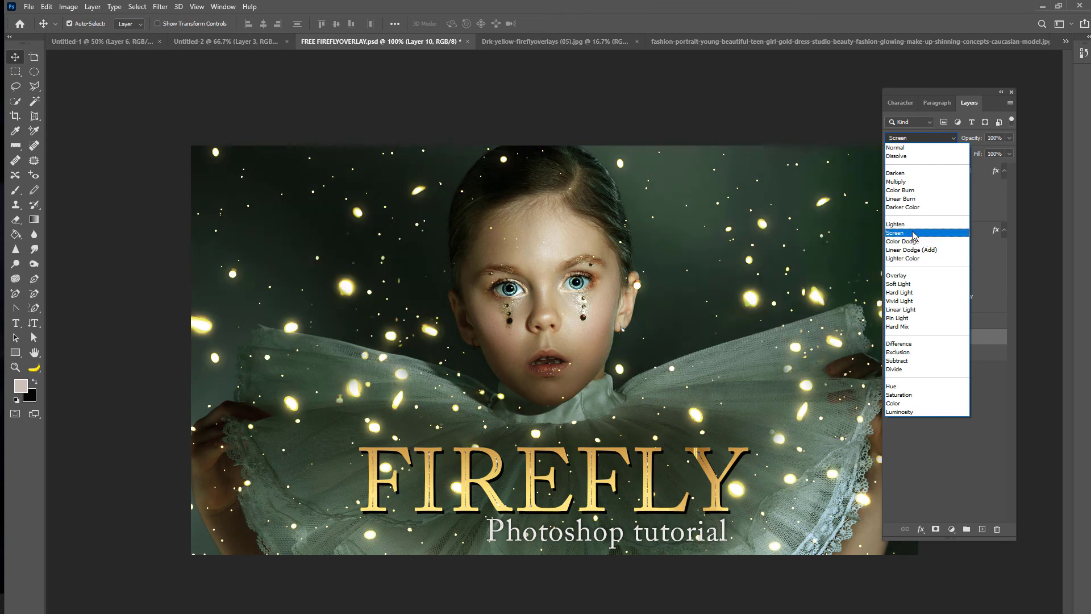
left_click(914, 234)
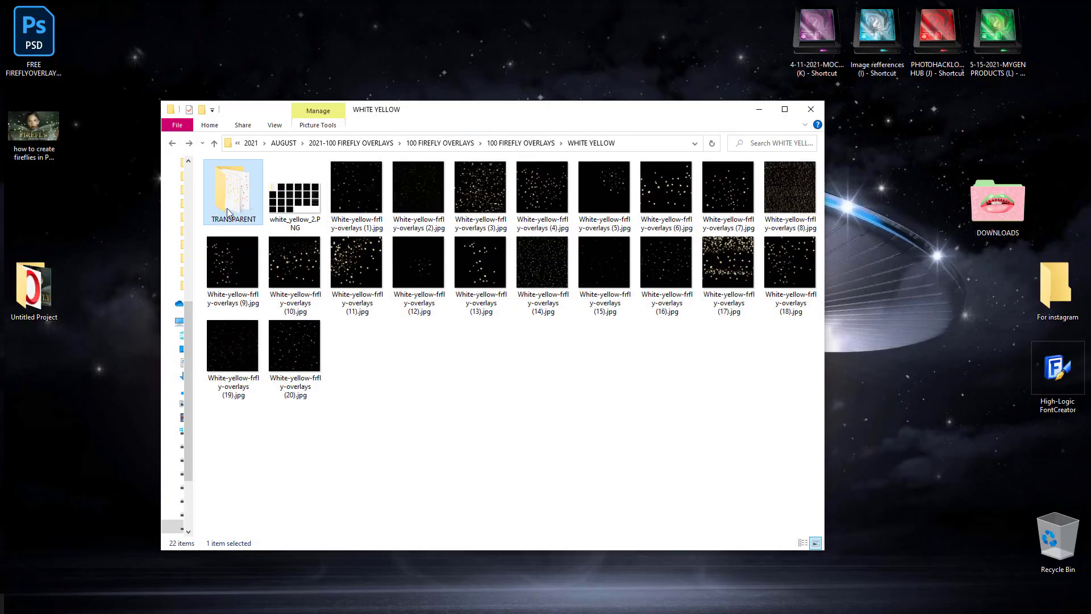
Review the TRANSPARENT subfolder of WHITE YELLOW again in File Explorer, go back up, and return to Photoshop.
double_click(228, 210)
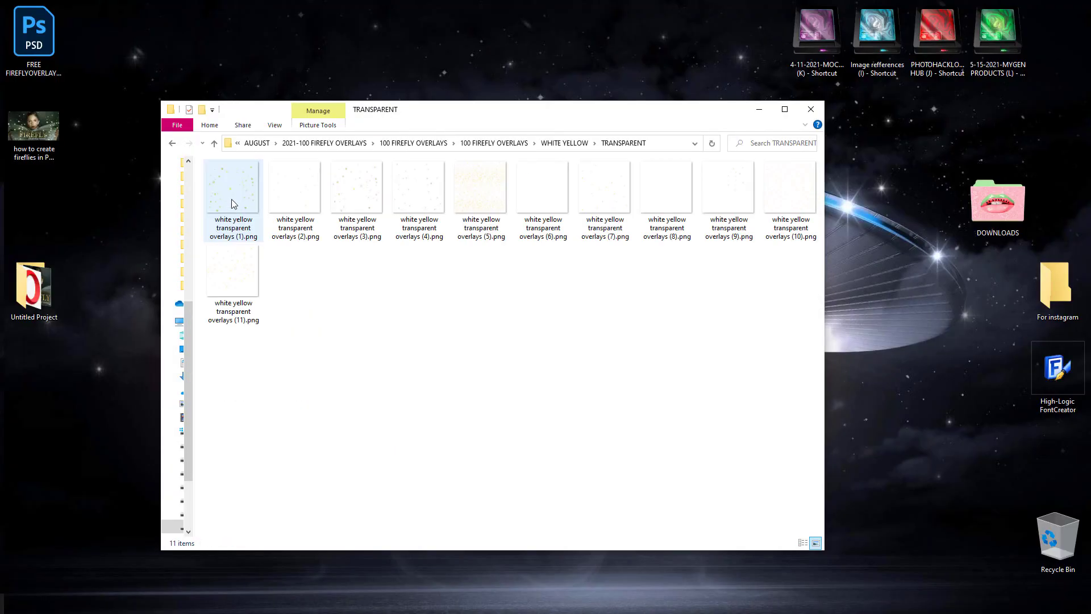
left_click(172, 144)
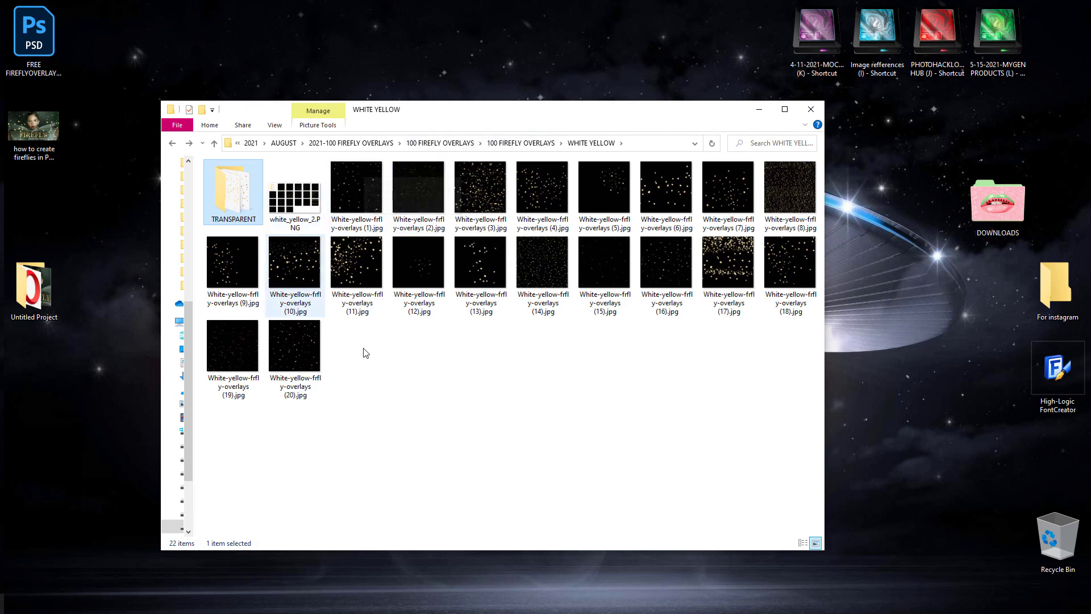
key("alt+Tab")
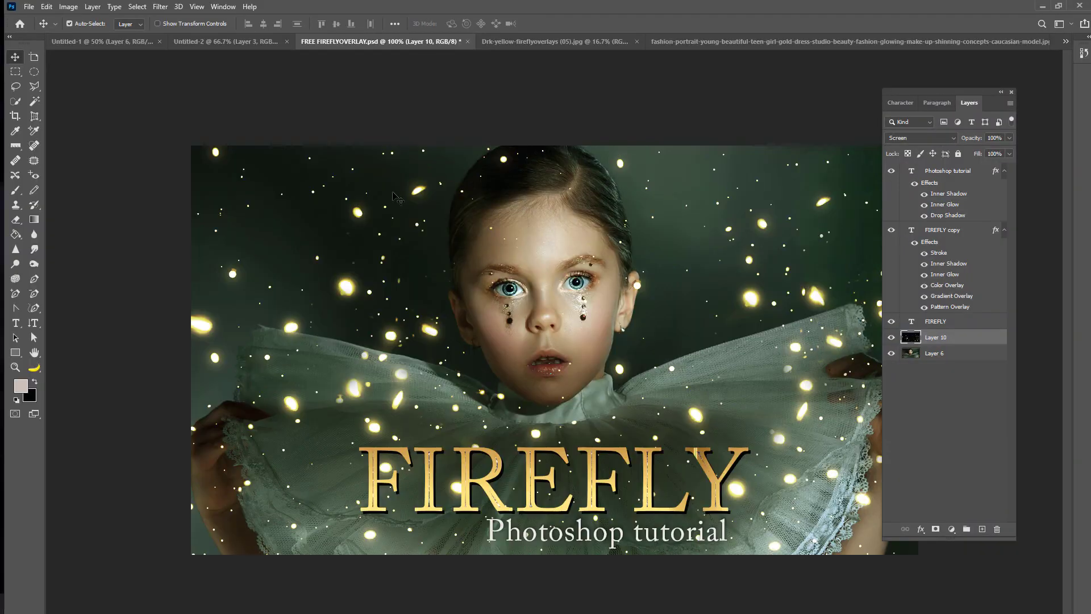